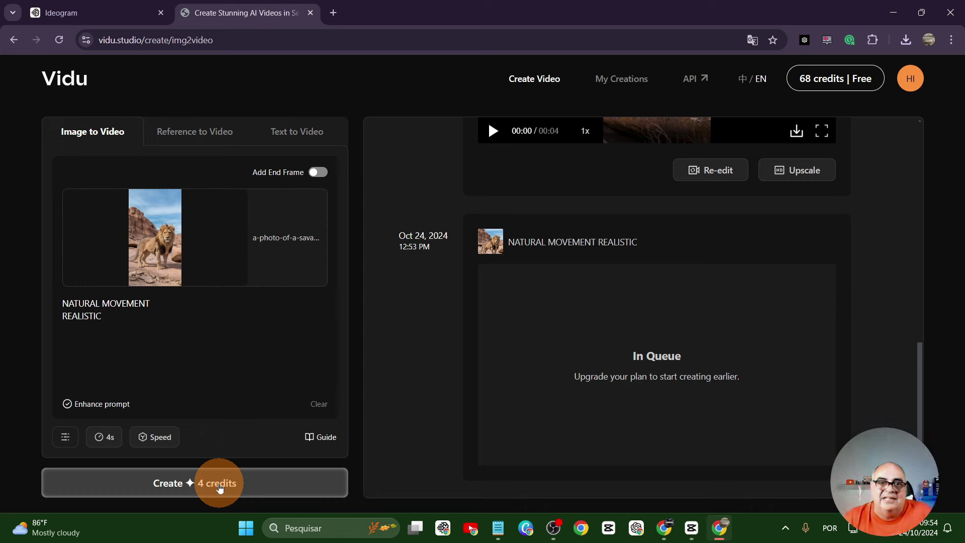
- Play the newly generated lion video in full screen, replay it, and return to the creation page
{"action": "left_click", "coordinate": [689, 387]}
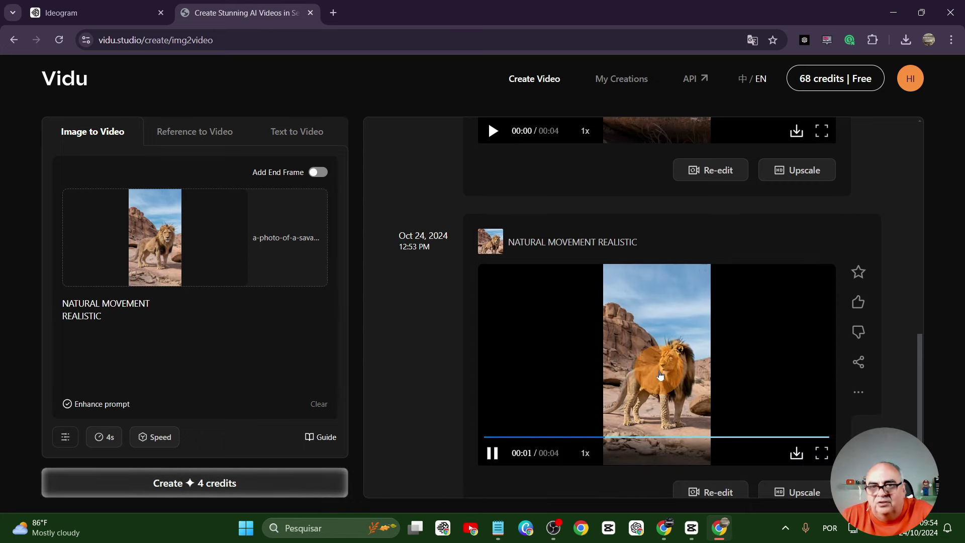
{"action": "left_click", "coordinate": [820, 452]}
{"action": "left_click", "coordinate": [308, 361]}
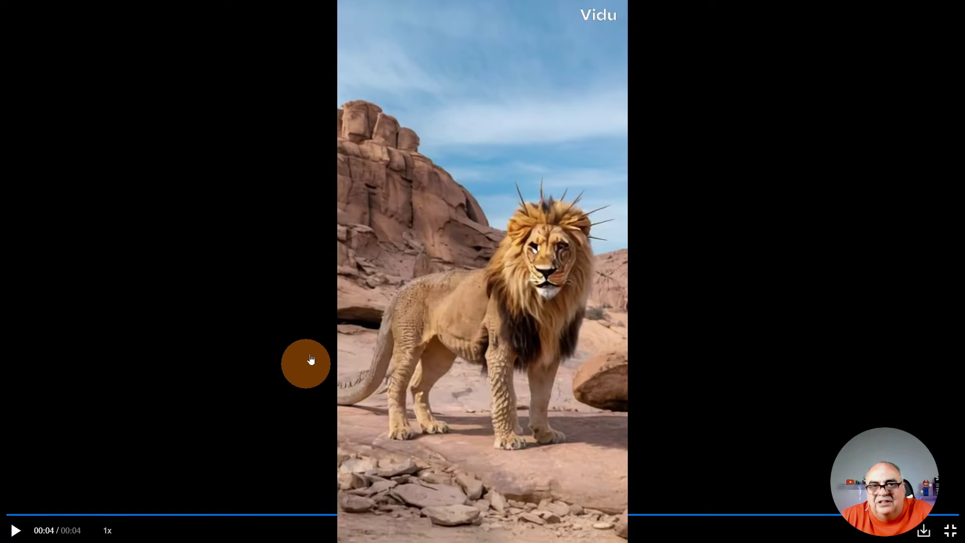
{"action": "left_click", "coordinate": [14, 532]}
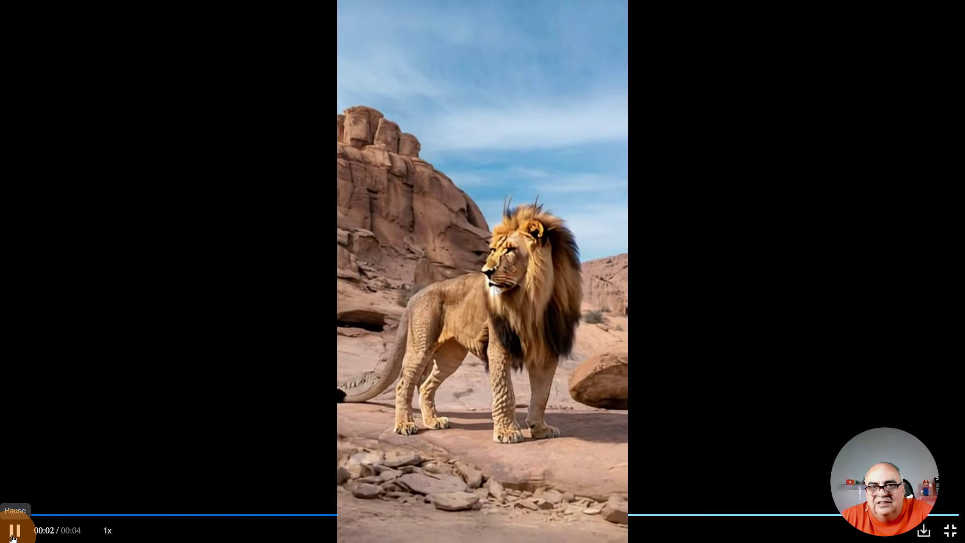
{"action": "key", "text": "Escape"}
- Switch to the ANIMAIS HUMANOS project in CapCut and import the two lion images and two Vidu lion clips from Downloads
{"action": "mouse_move", "coordinate": [689, 531]}
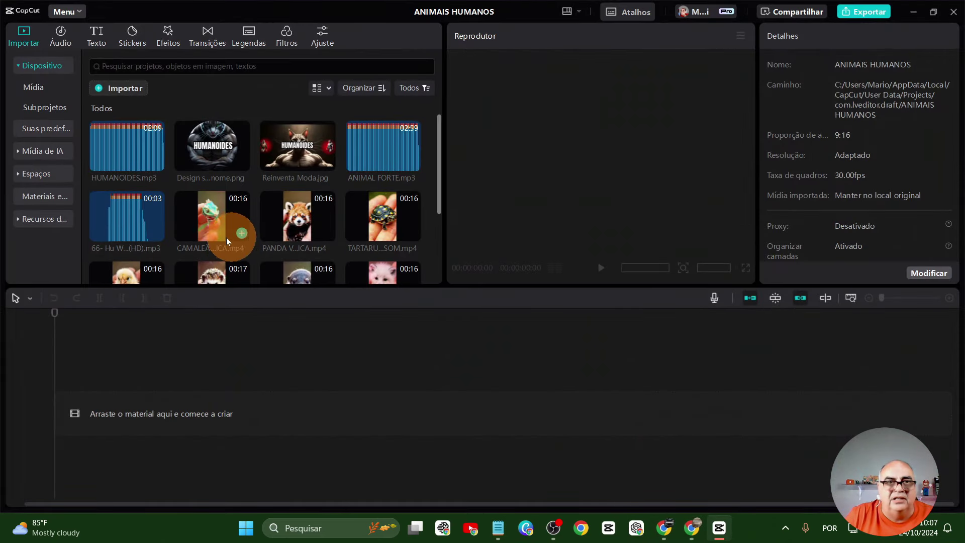
{"action": "scroll", "coordinate": [255, 249], "scroll_direction": "down", "scroll_amount": 1}
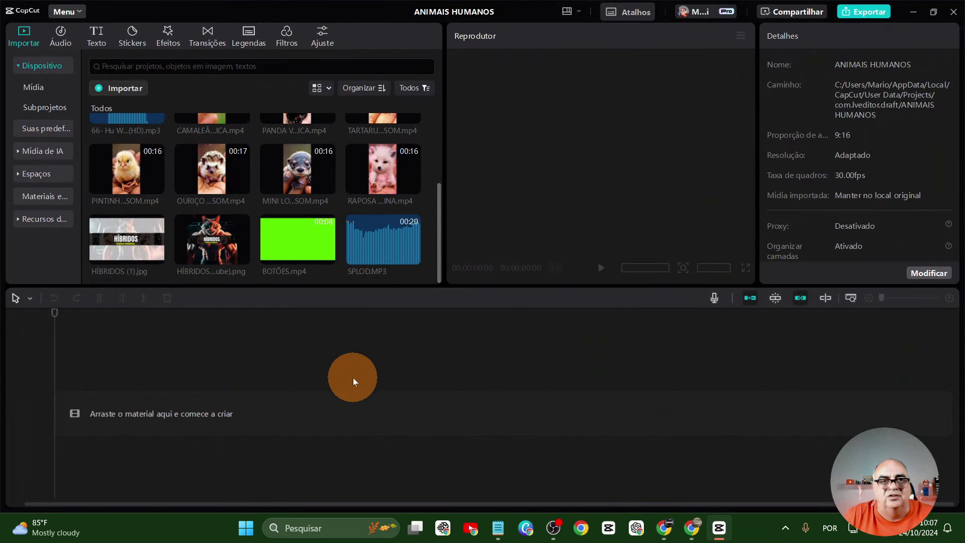
{"action": "left_click", "coordinate": [116, 99]}
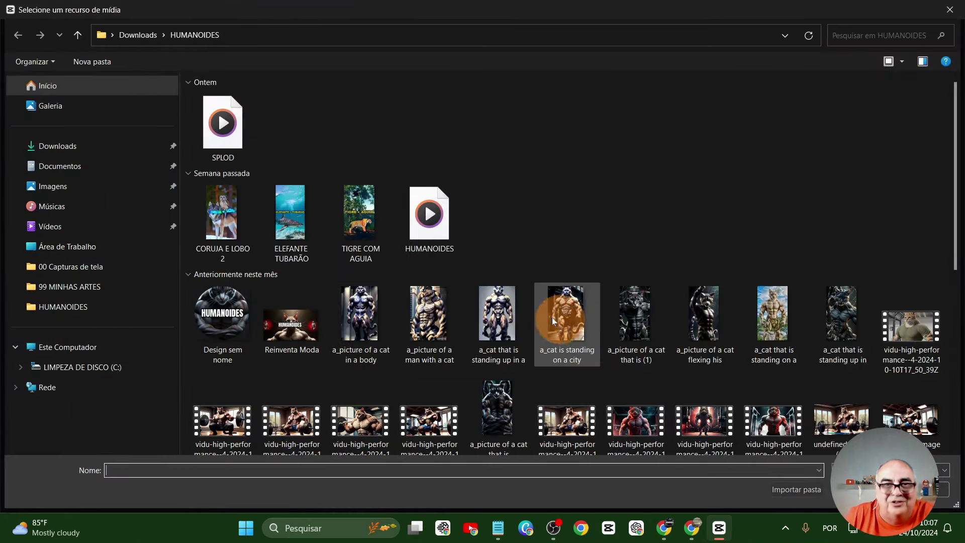
{"action": "left_click", "coordinate": [57, 146]}
{"action": "left_click", "coordinate": [254, 143]}
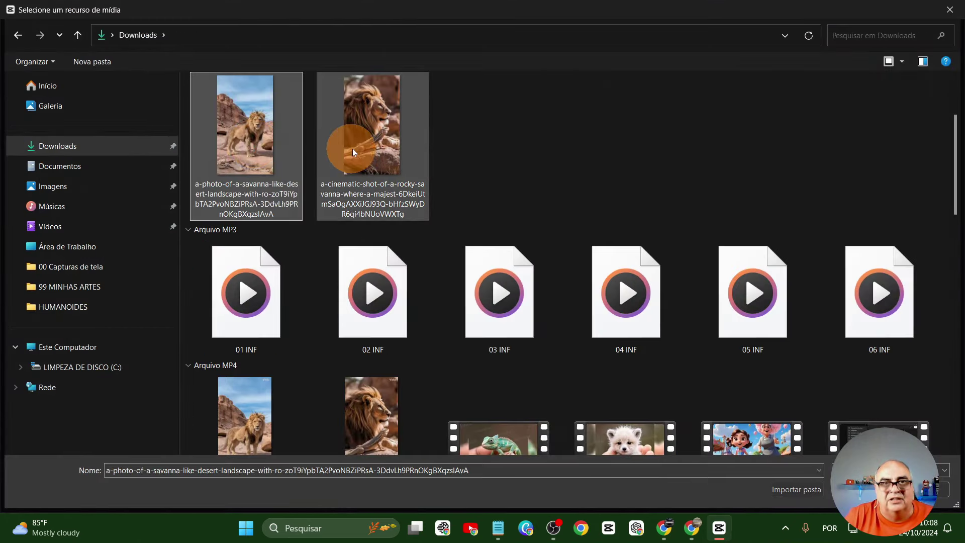
{"action": "left_click", "coordinate": [353, 148], "text": "ctrl"}
{"action": "left_click", "coordinate": [246, 397], "text": "ctrl"}
{"action": "scroll", "coordinate": [247, 397], "scroll_direction": "down", "scroll_amount": 2}
{"action": "left_click", "coordinate": [365, 392], "text": "ctrl"}
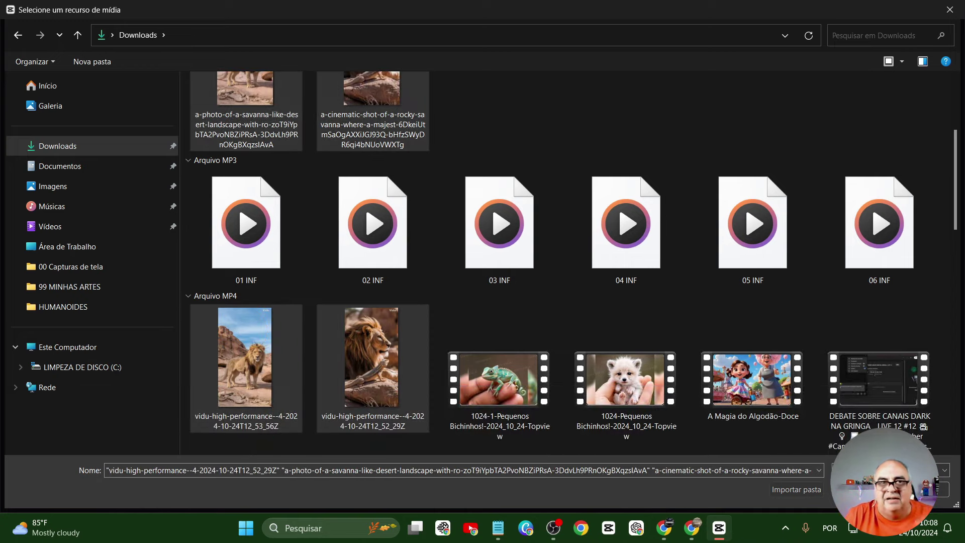
{"action": "key", "text": "Return"}
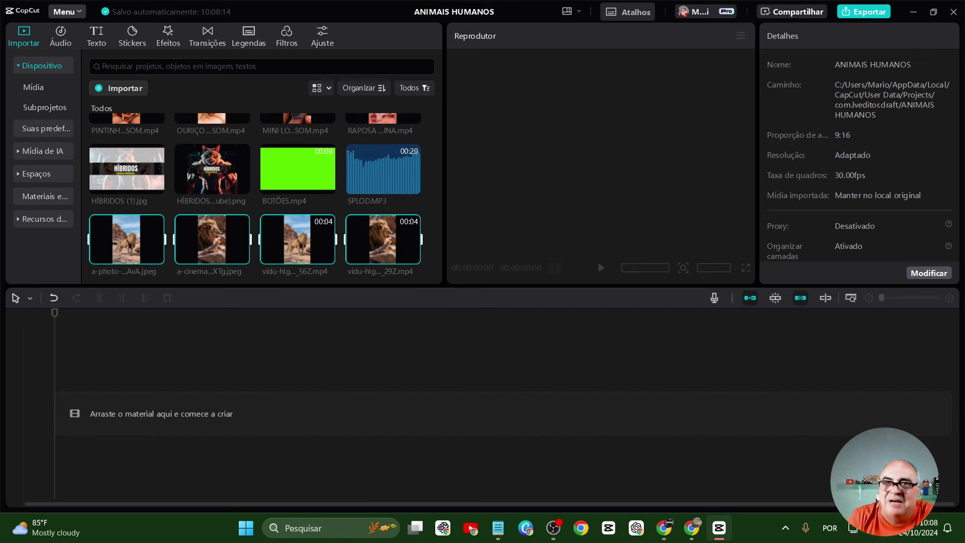
- Place the lion-and-lizard clip at the start of the timeline and enlarge it to 114% to crop out the Vidu watermark
{"action": "left_click", "coordinate": [362, 259]}
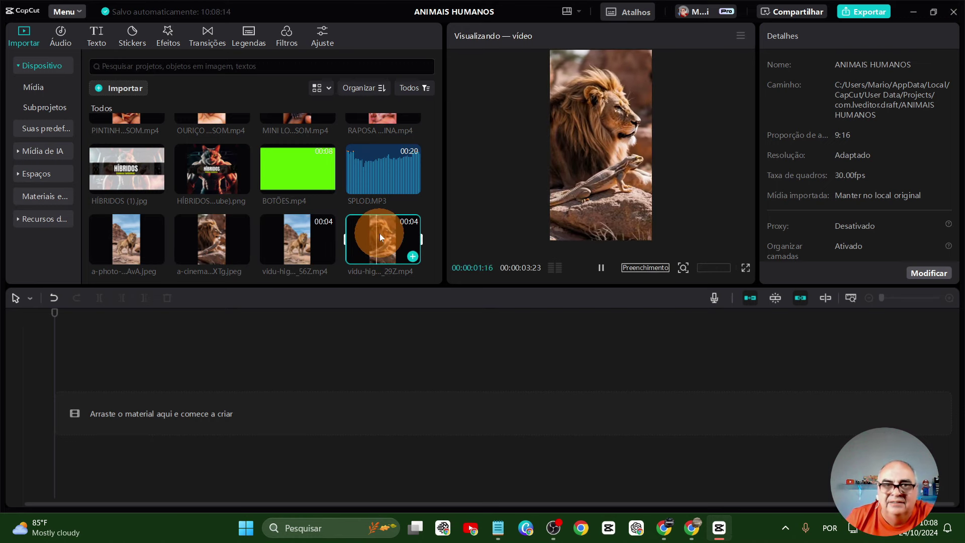
{"action": "left_click_drag", "start_coordinate": [379, 234], "coordinate": [113, 406]}
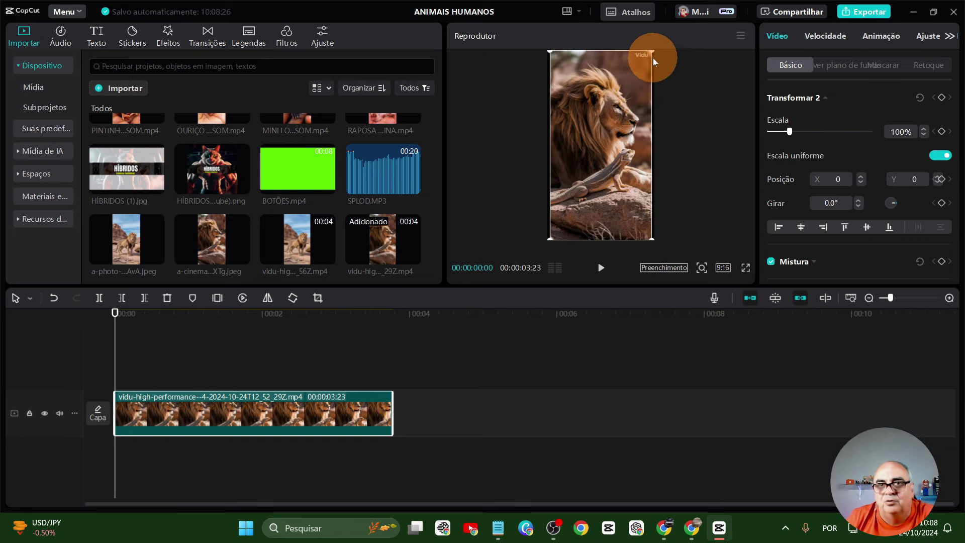
{"action": "left_click_drag", "start_coordinate": [652, 52], "coordinate": [658, 40]}
{"action": "left_click", "coordinate": [625, 223]}
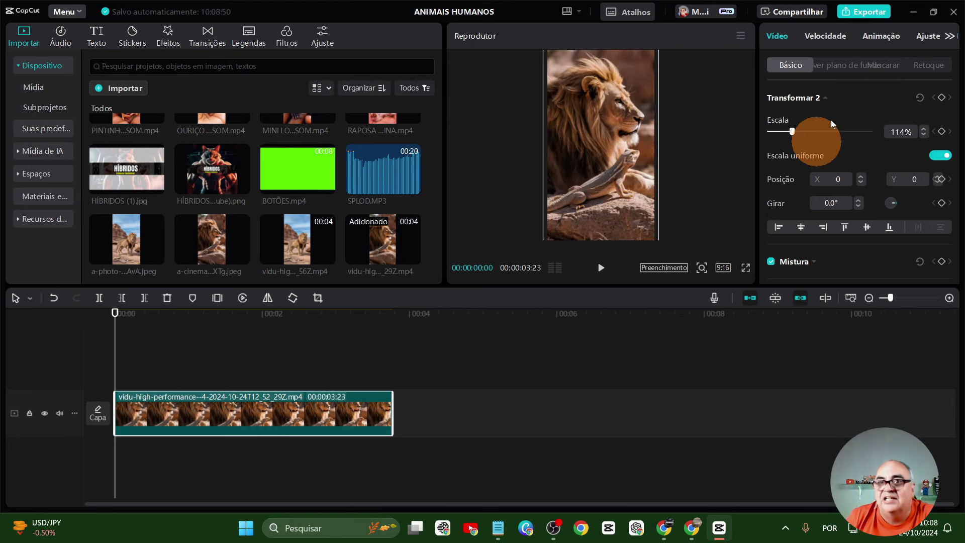
- Slow the lion-and-lizard clip to 0.5x with a duration of 8.0 s and play it back
{"action": "left_click", "coordinate": [836, 35]}
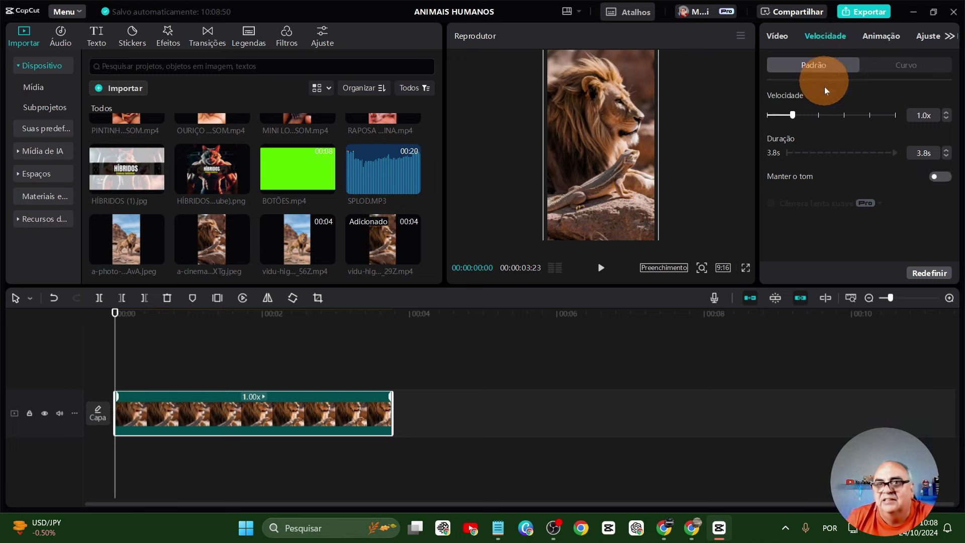
{"action": "left_click", "coordinate": [779, 115]}
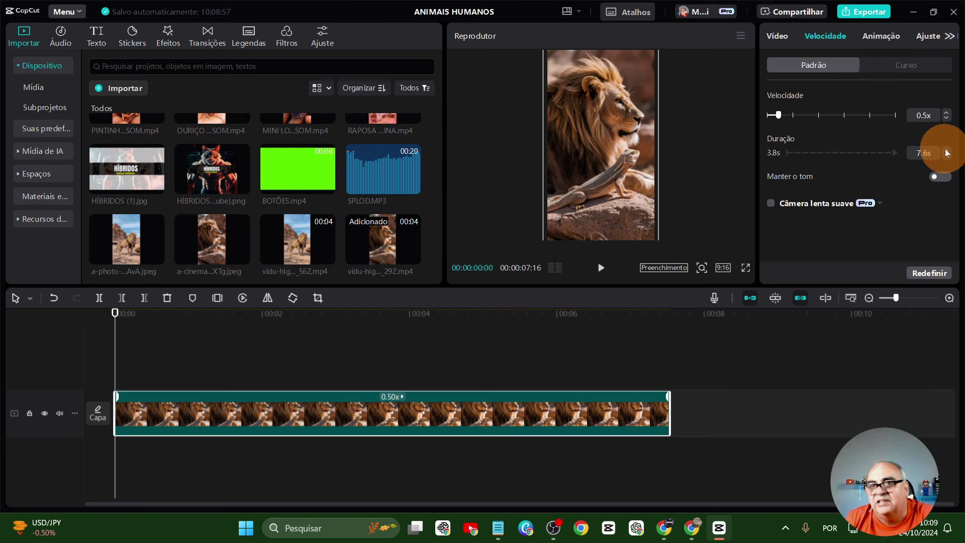
{"action": "left_click", "coordinate": [948, 152]}
{"action": "left_click", "coordinate": [948, 152]}
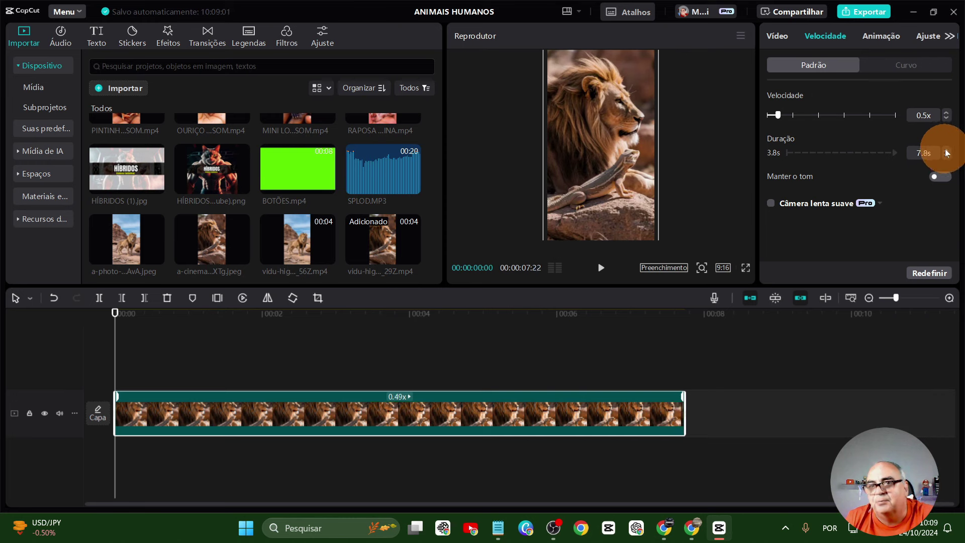
{"action": "left_click", "coordinate": [946, 150]}
{"action": "left_click", "coordinate": [947, 150]}
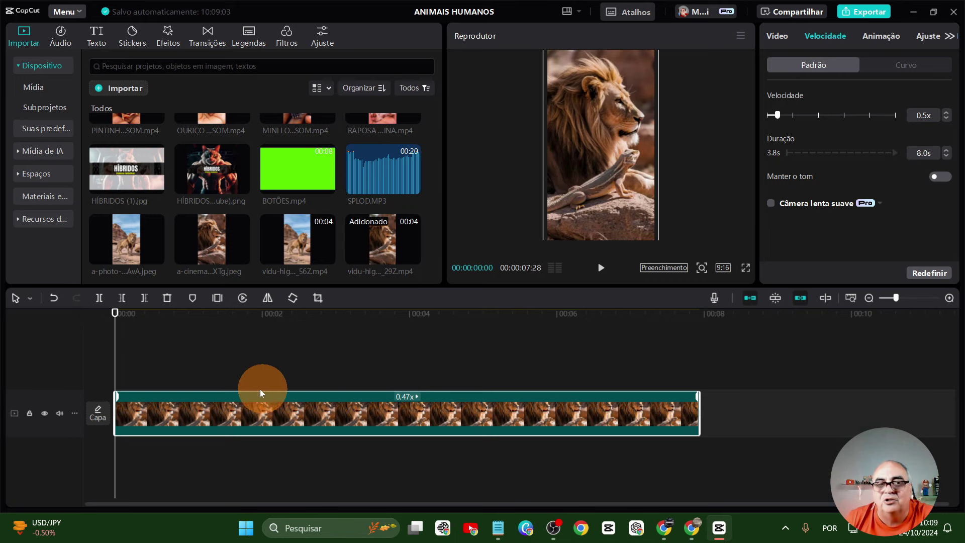
{"action": "left_click", "coordinate": [601, 269]}
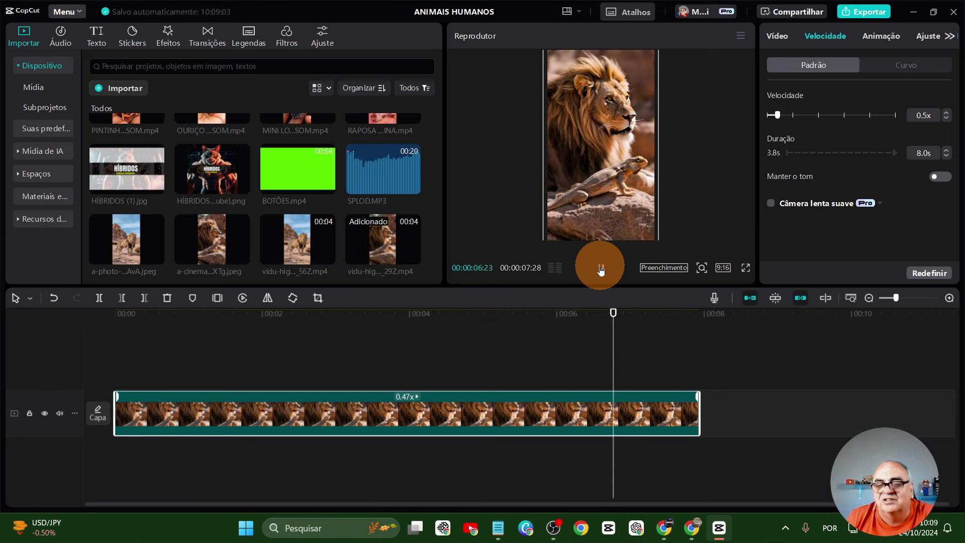
{"action": "left_click", "coordinate": [601, 269]}
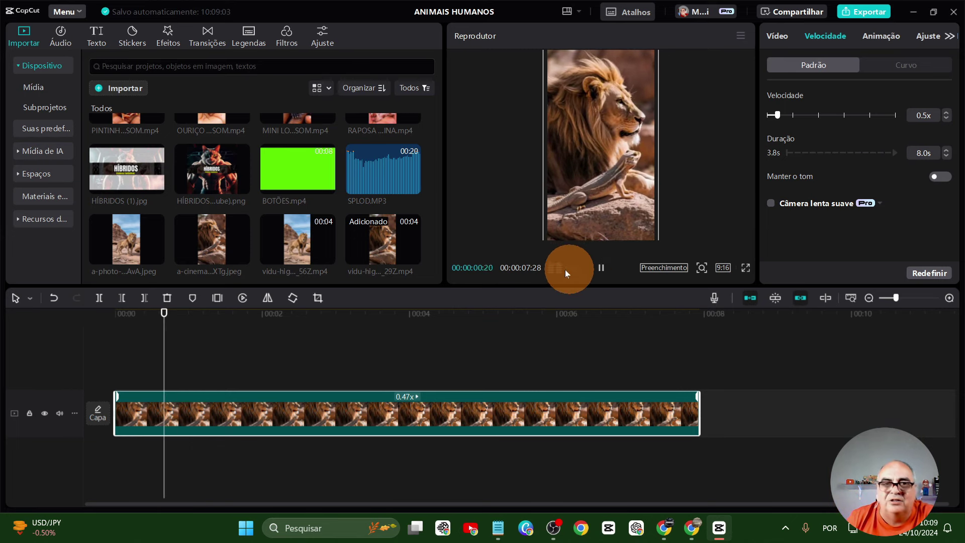
- Append the standing lion clip directly after the first clip on the timeline and show it in the preview
{"action": "left_click", "coordinate": [300, 240]}
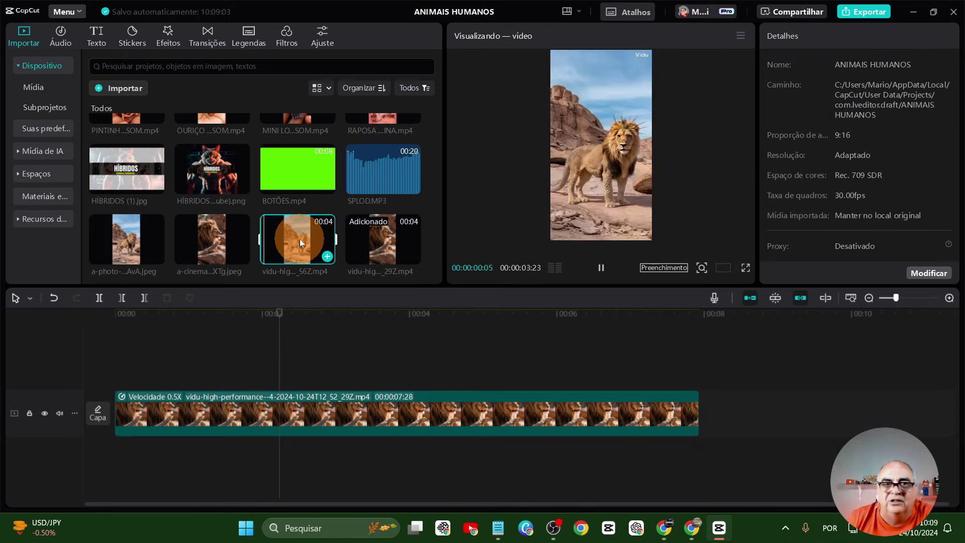
{"action": "left_click_drag", "start_coordinate": [299, 239], "coordinate": [706, 408]}
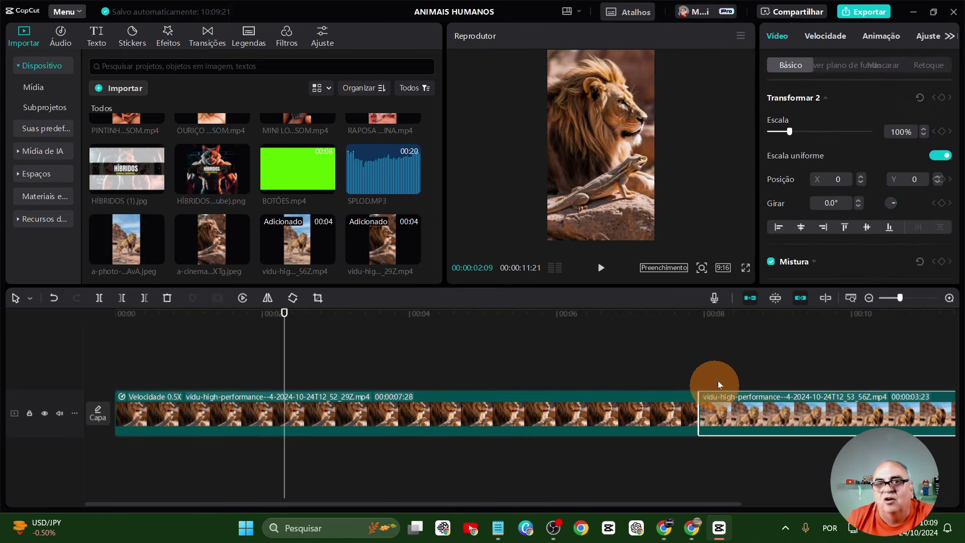
{"action": "left_click", "coordinate": [721, 377]}
{"action": "left_click", "coordinate": [765, 402]}
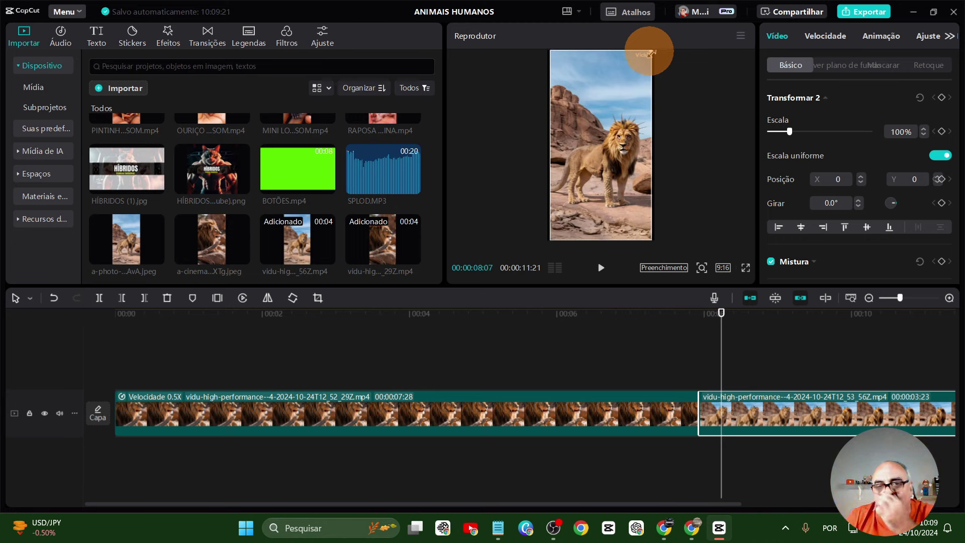
- Scale the standing lion clip to 108% to push the Vidu watermark out of the frame
{"action": "left_click_drag", "start_coordinate": [651, 51], "coordinate": [656, 49]}
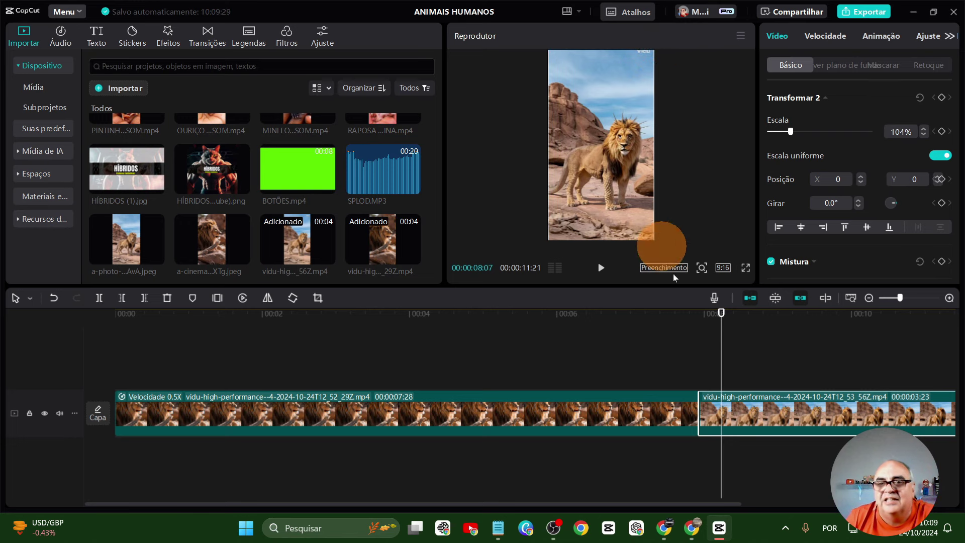
{"action": "left_click", "coordinate": [924, 129]}
{"action": "left_click", "coordinate": [924, 128]}
{"action": "left_click", "coordinate": [924, 129]}
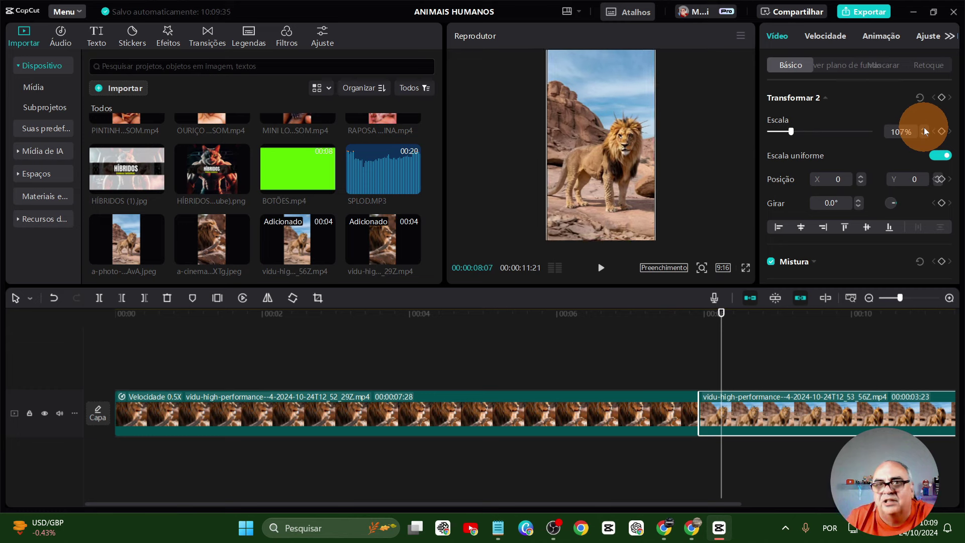
{"action": "left_click", "coordinate": [924, 129]}
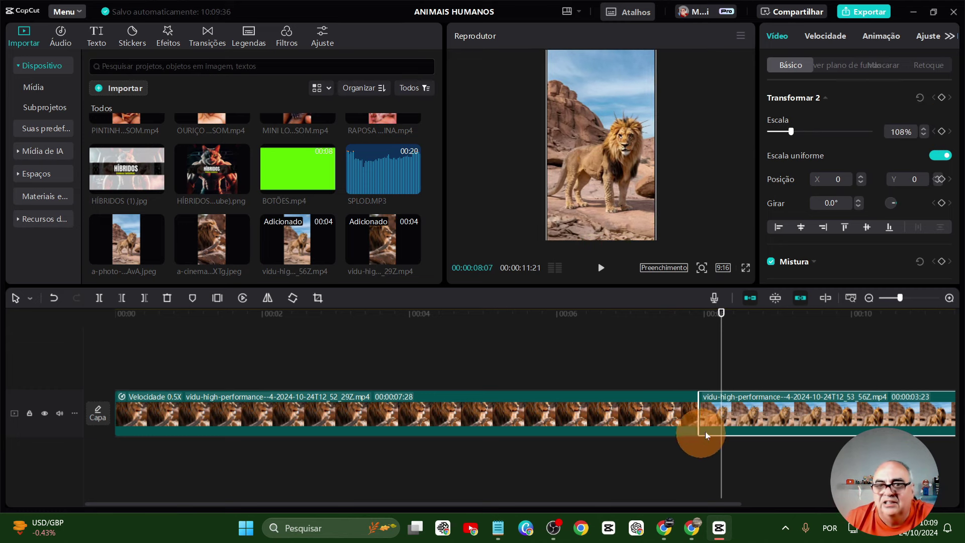
- Slow the standing lion clip to 0.5x, stretching its duration to about 8 s
{"action": "left_click", "coordinate": [763, 417]}
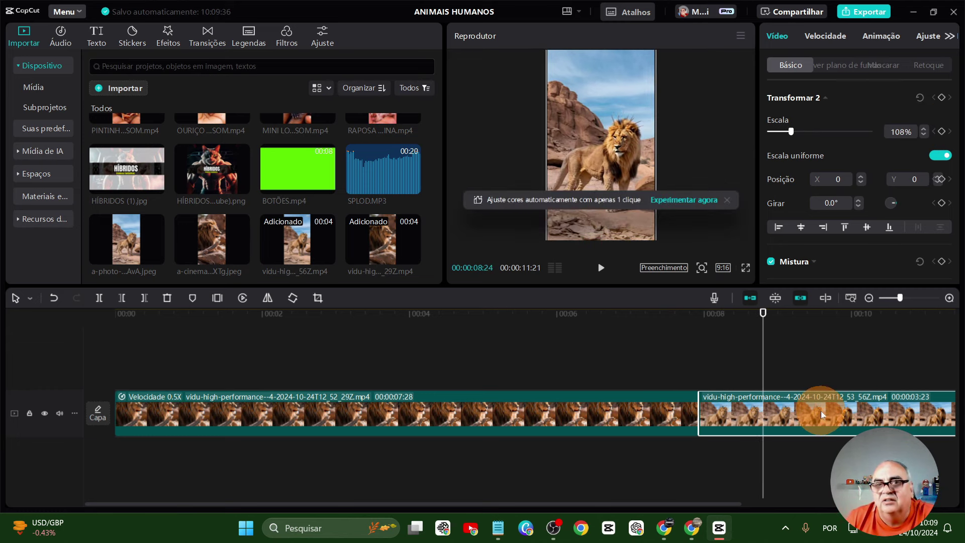
{"action": "left_click", "coordinate": [830, 39]}
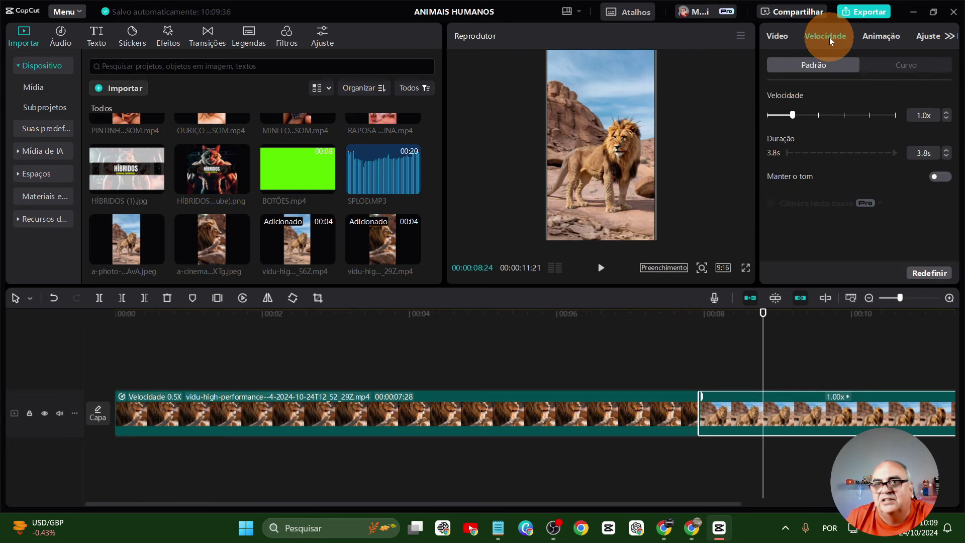
{"action": "left_click", "coordinate": [782, 116]}
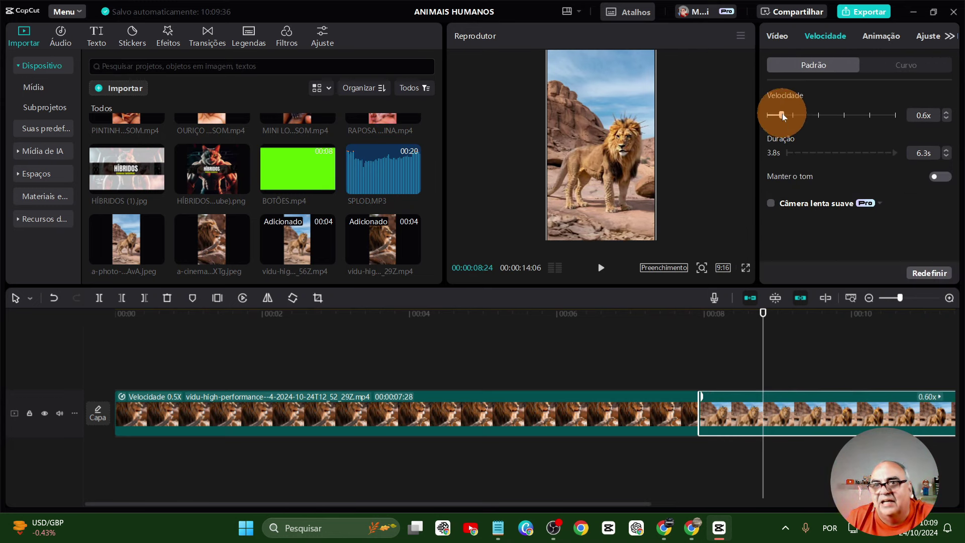
{"action": "left_click", "coordinate": [945, 150]}
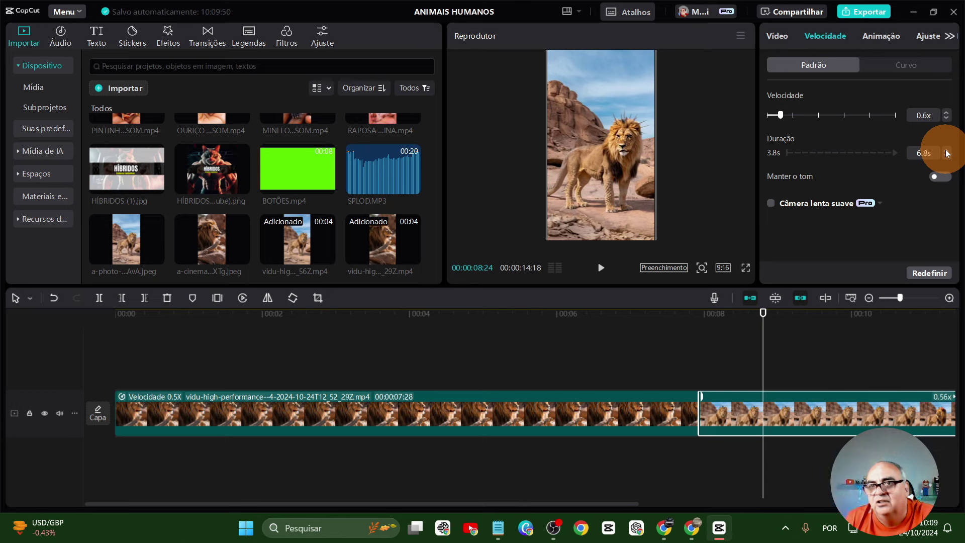
- Apply the Iluminar filter to the standing lion clip on the timeline
{"action": "left_click", "coordinate": [605, 382]}
{"action": "left_click", "coordinate": [523, 416]}
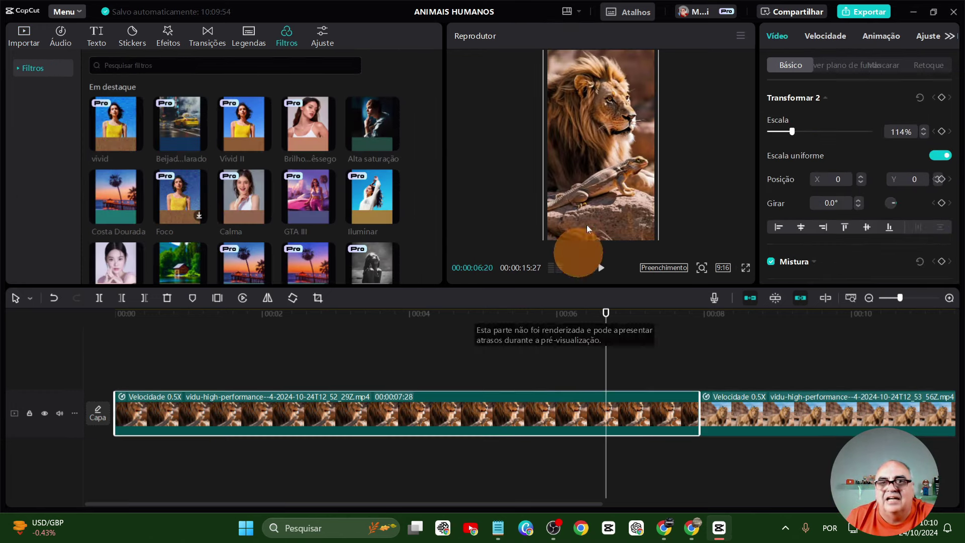
{"action": "left_click", "coordinate": [778, 368]}
{"action": "left_click", "coordinate": [802, 416]}
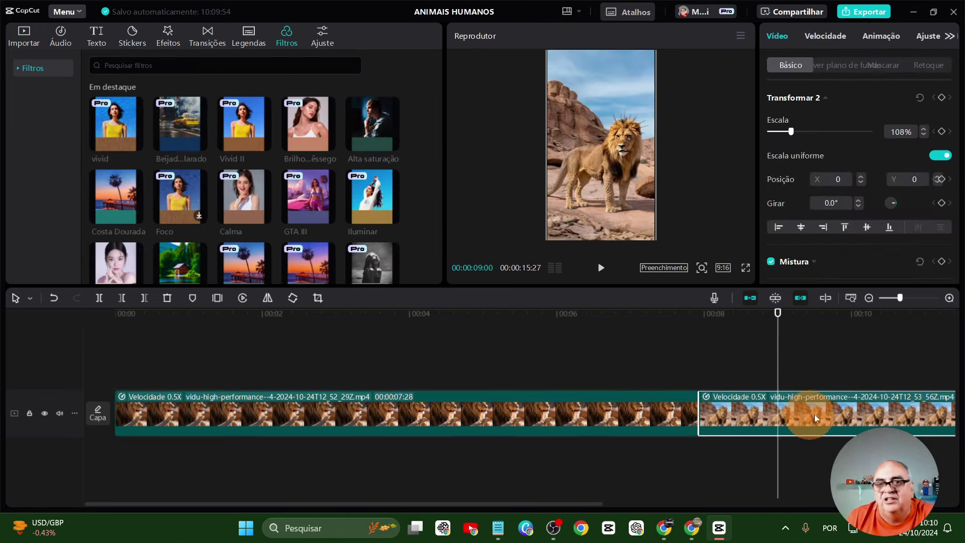
{"action": "left_click_drag", "start_coordinate": [372, 196], "coordinate": [762, 408]}
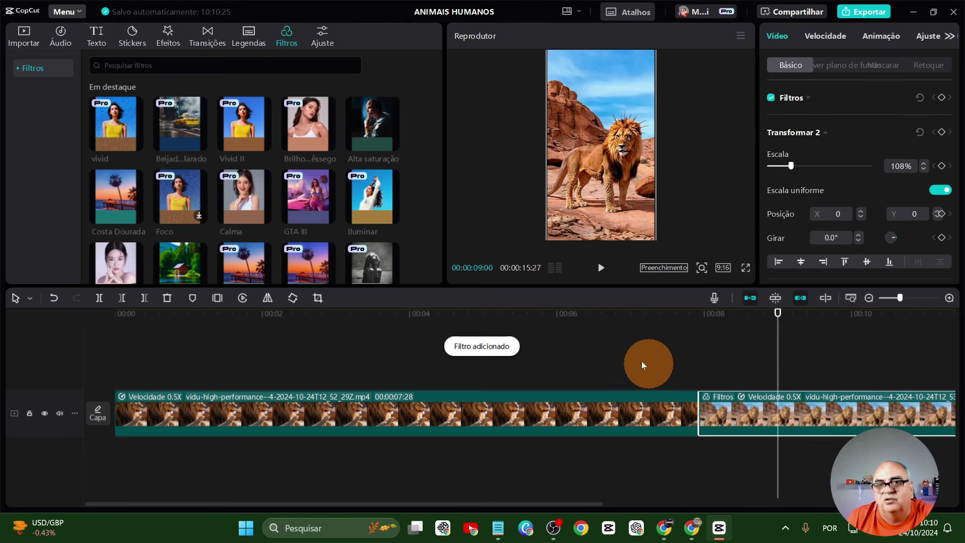
- Play back part of the standing lion clip to check the applied filter
{"action": "left_click", "coordinate": [626, 342]}
{"action": "left_click", "coordinate": [601, 267]}
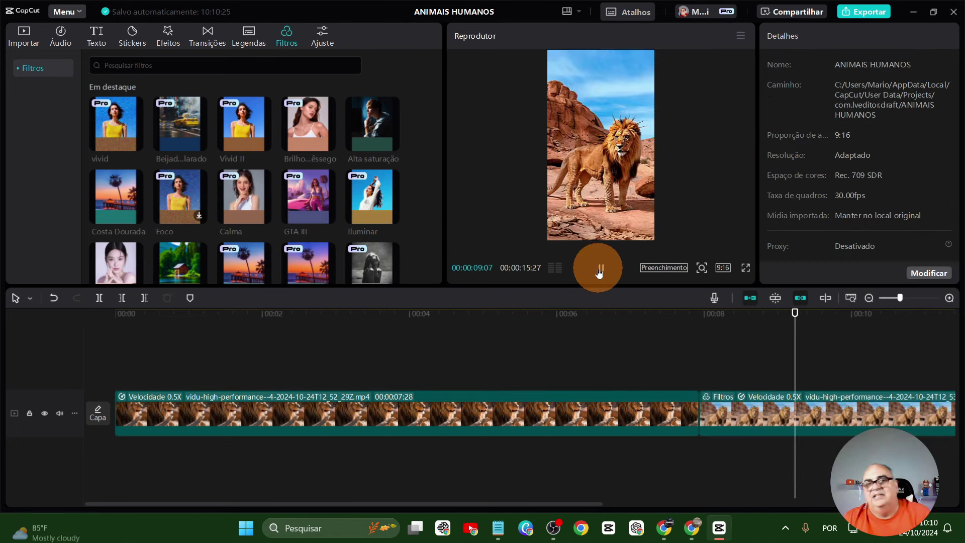
{"action": "left_click", "coordinate": [599, 272]}
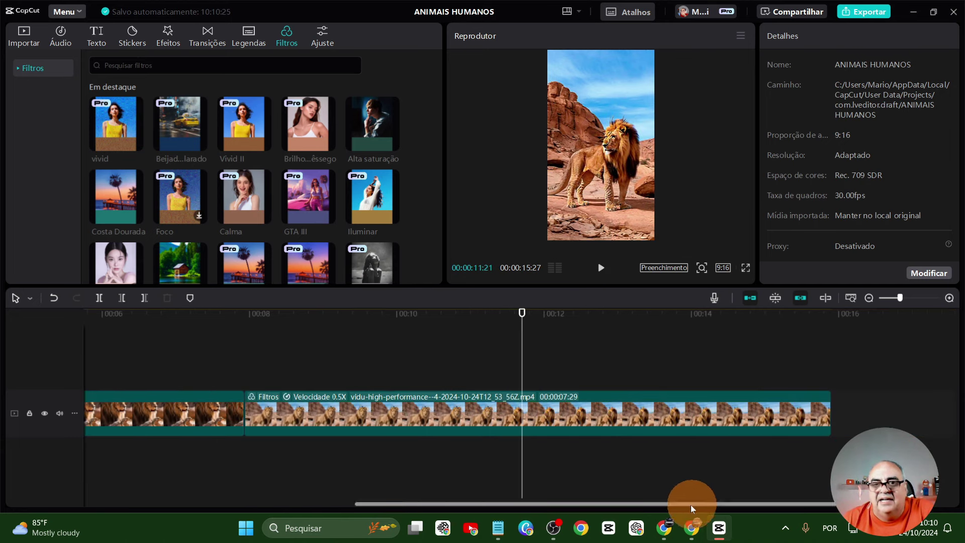
- Add the favourite Dissolver 2 transition between the two lion clips, accepting duplicated frames to keep the clips' length
{"action": "left_click_drag", "start_coordinate": [691, 505], "coordinate": [514, 480]}
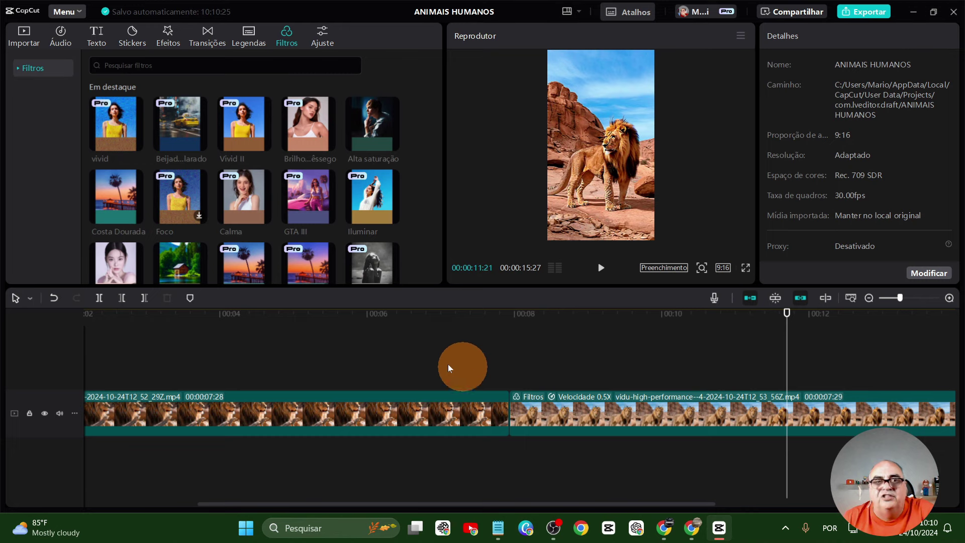
{"action": "left_click", "coordinate": [207, 38]}
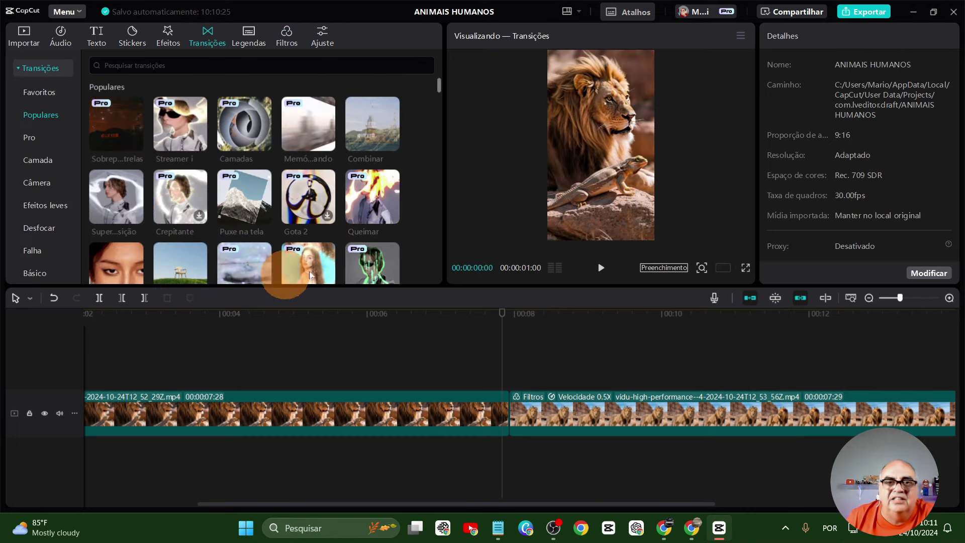
{"action": "left_click", "coordinate": [39, 92]}
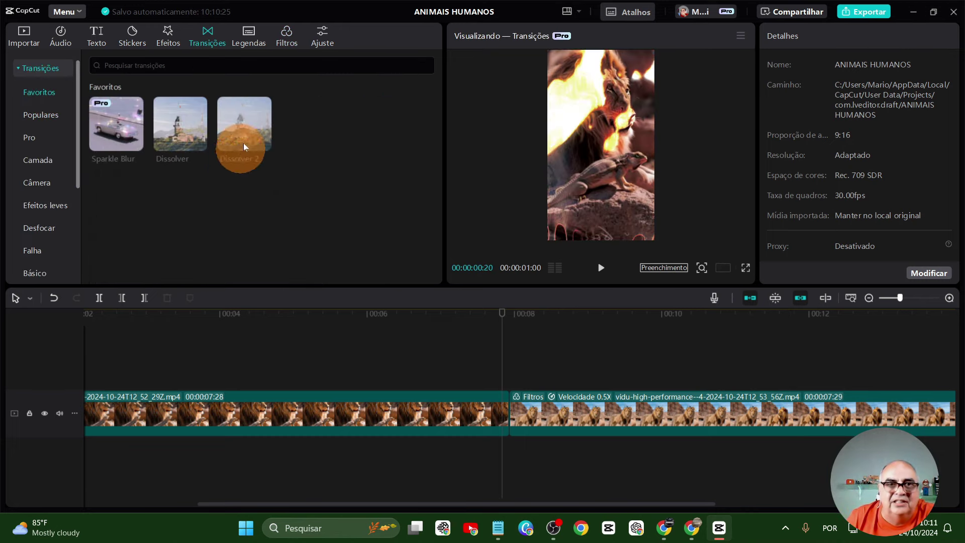
{"action": "left_click_drag", "start_coordinate": [244, 145], "coordinate": [498, 409]}
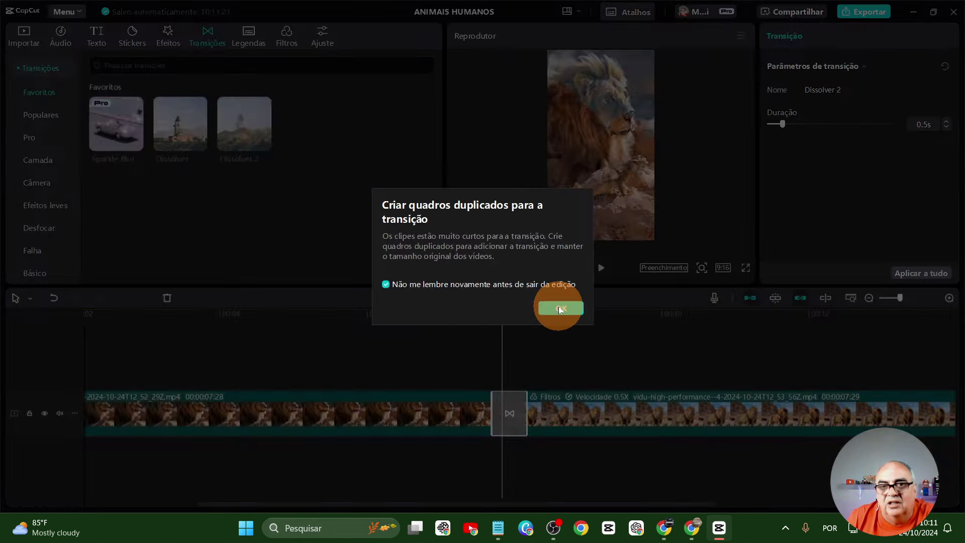
{"action": "left_click", "coordinate": [560, 308]}
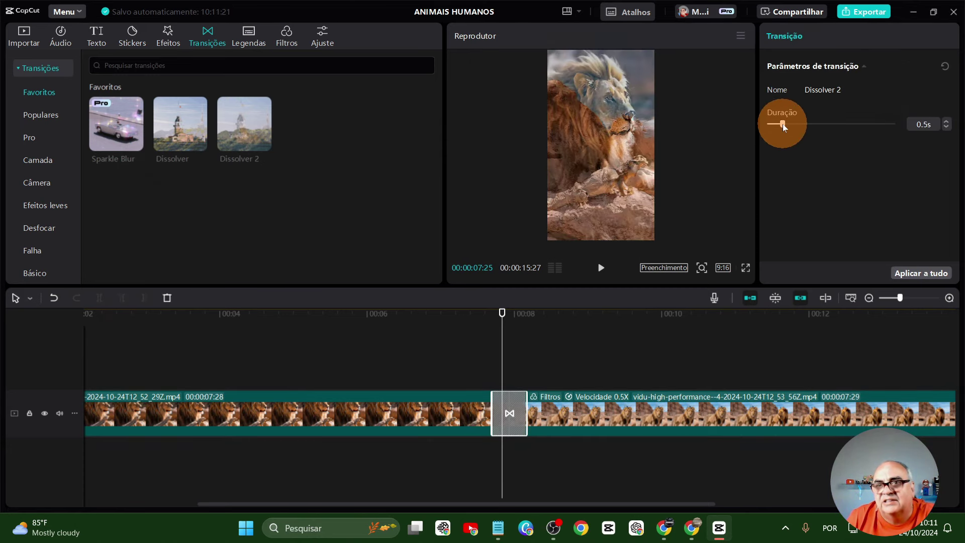
- Lengthen the Dissolver 2 transition and play back the cut between the two lion clips
{"action": "left_click_drag", "start_coordinate": [783, 124], "coordinate": [807, 126]}
{"action": "left_click", "coordinate": [455, 348]}
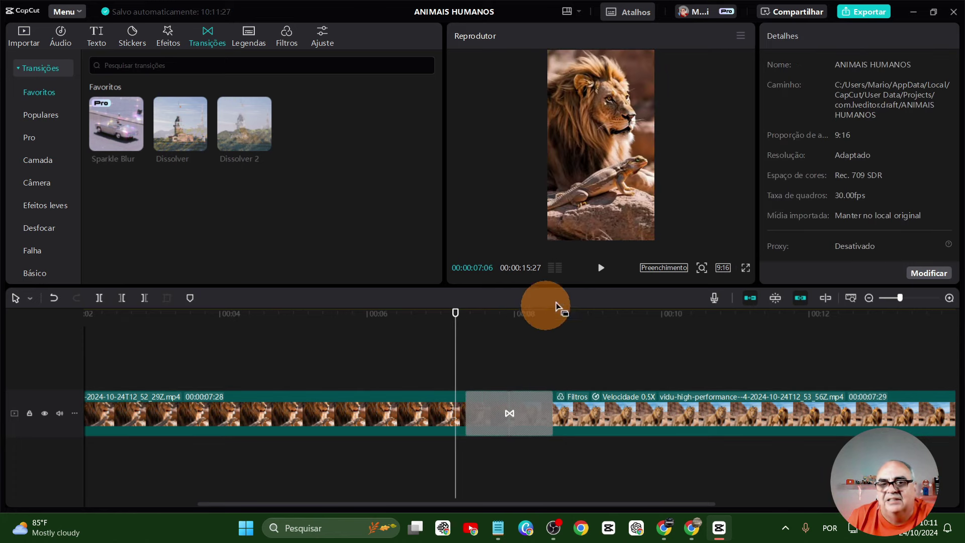
{"action": "left_click", "coordinate": [600, 268]}
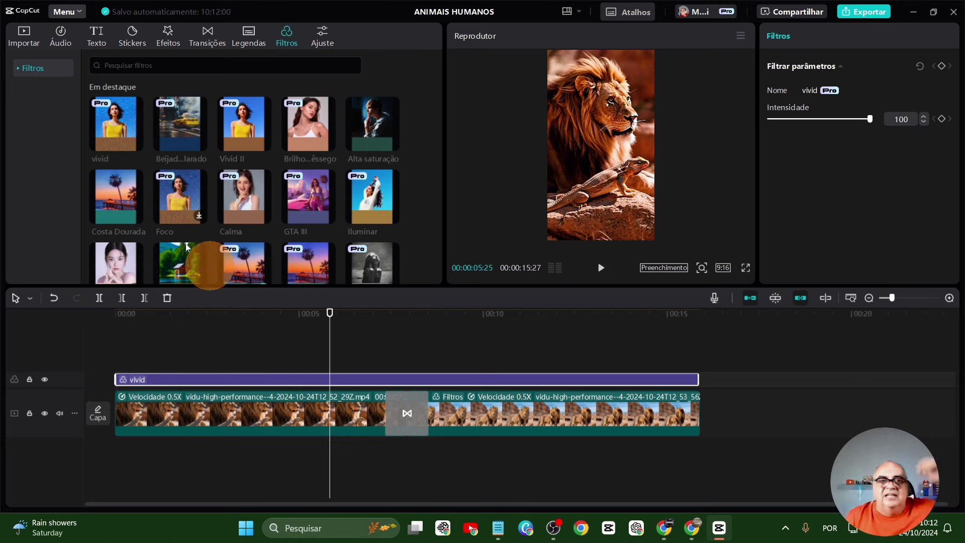
- Preview the imported audio files ANIMAL FORTE.mp3 and HUMANOIDES.mp3
{"action": "left_click", "coordinate": [20, 34]}
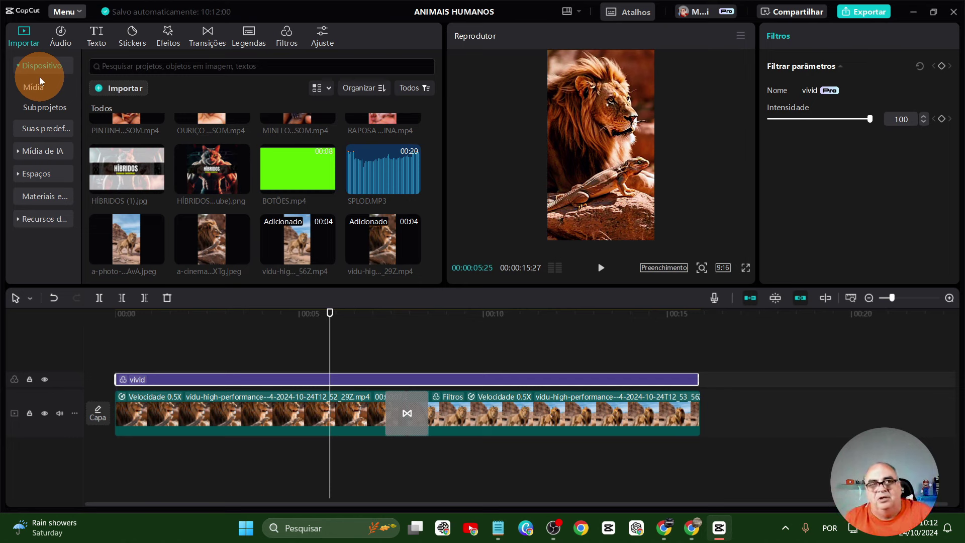
{"action": "scroll", "coordinate": [388, 155], "scroll_direction": "up", "scroll_amount": 5}
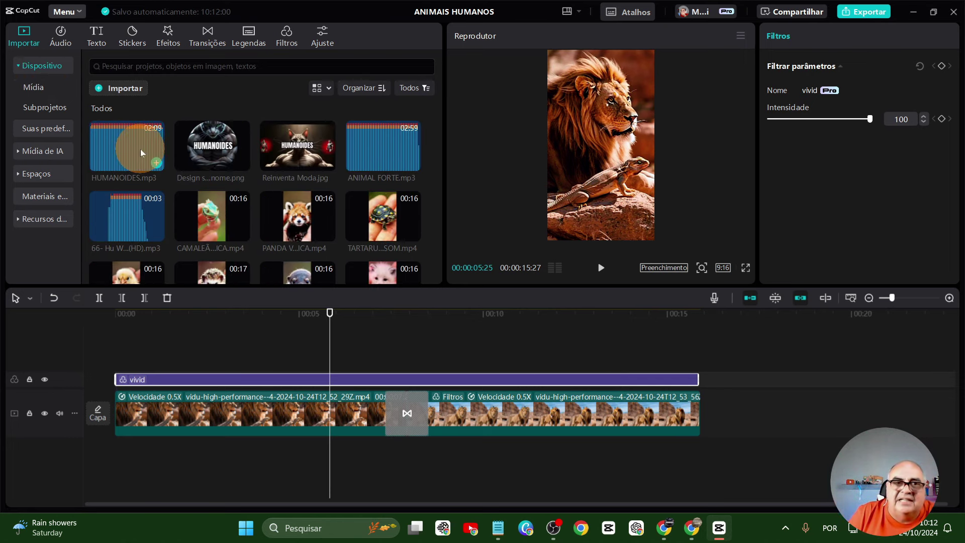
{"action": "left_click", "coordinate": [390, 149]}
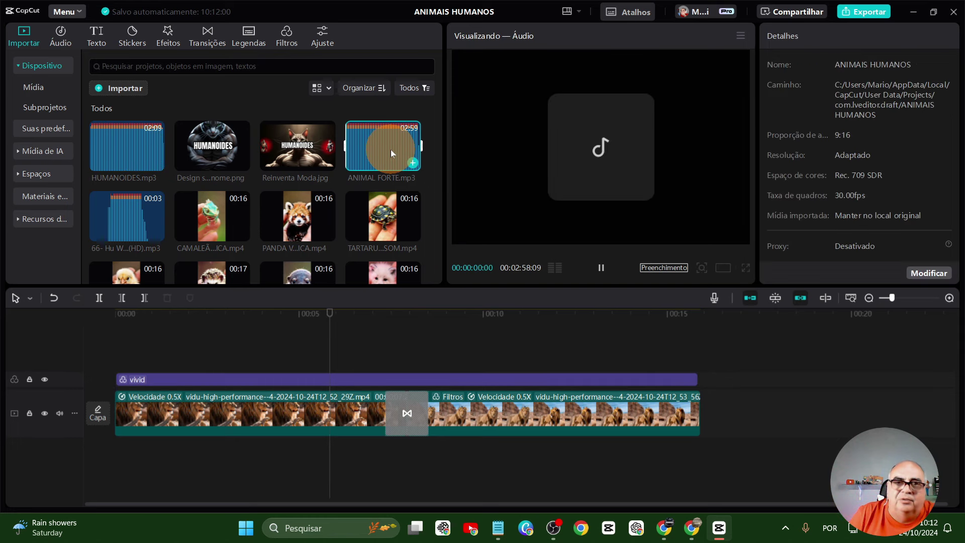
{"action": "left_click", "coordinate": [135, 151]}
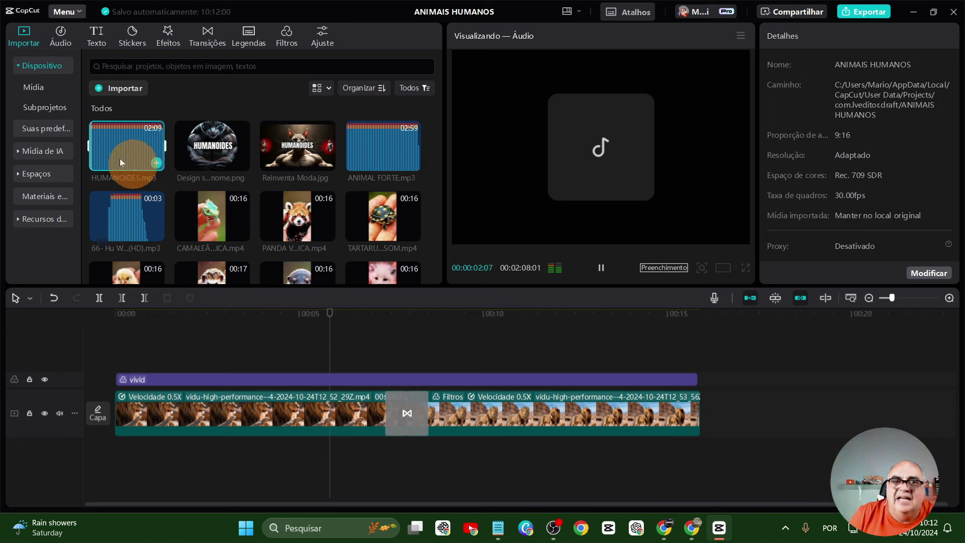
{"action": "left_click", "coordinate": [130, 156]}
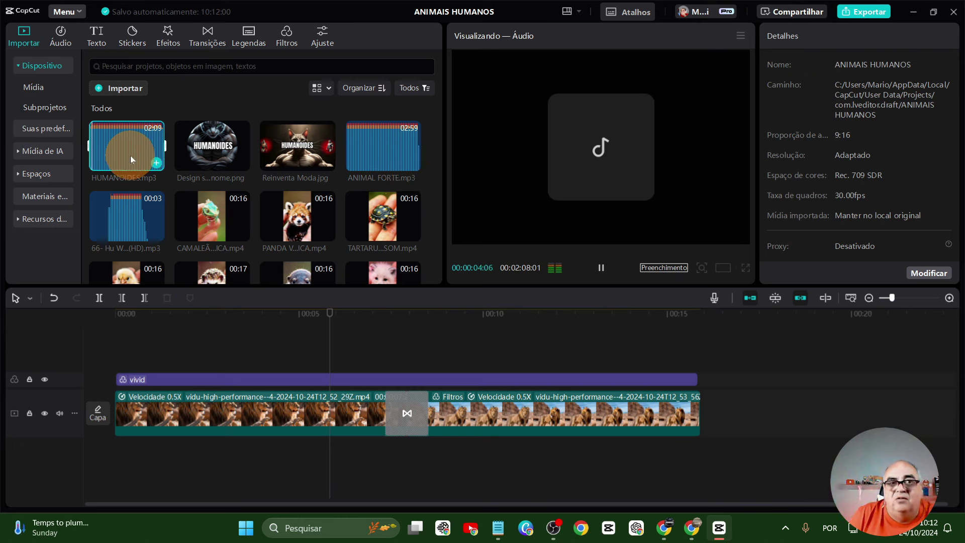
- Audition SPLOD.MP3, then place it under the clips from the start of the timeline and cut it off at about 6 seconds
{"action": "scroll", "coordinate": [371, 198], "scroll_direction": "down", "scroll_amount": 2}
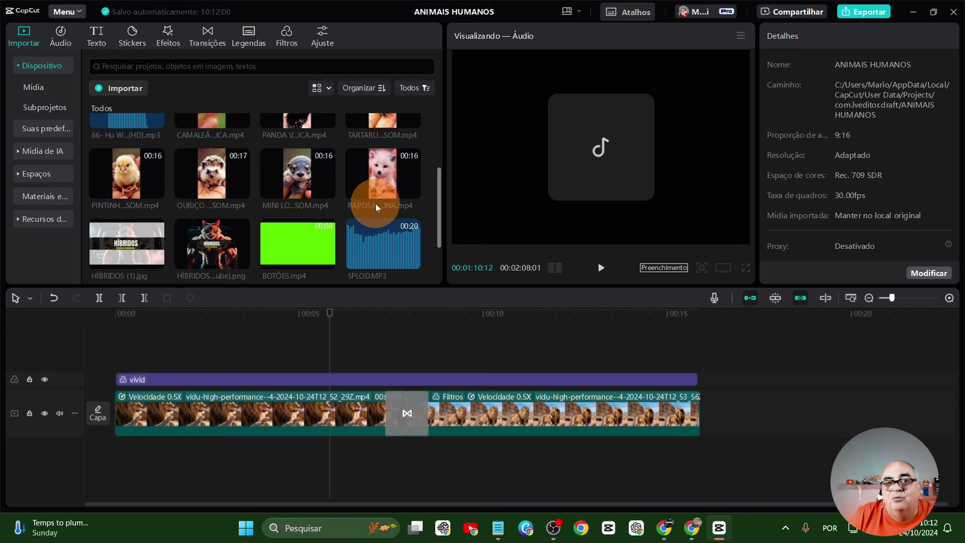
{"action": "left_click", "coordinate": [380, 240]}
{"action": "key", "text": "space"}
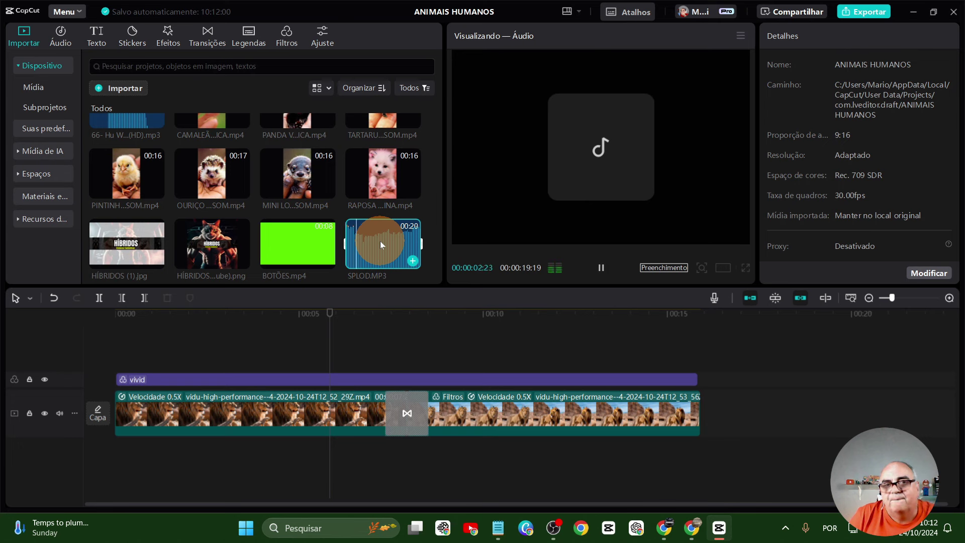
{"action": "left_click_drag", "start_coordinate": [380, 240], "coordinate": [112, 455]}
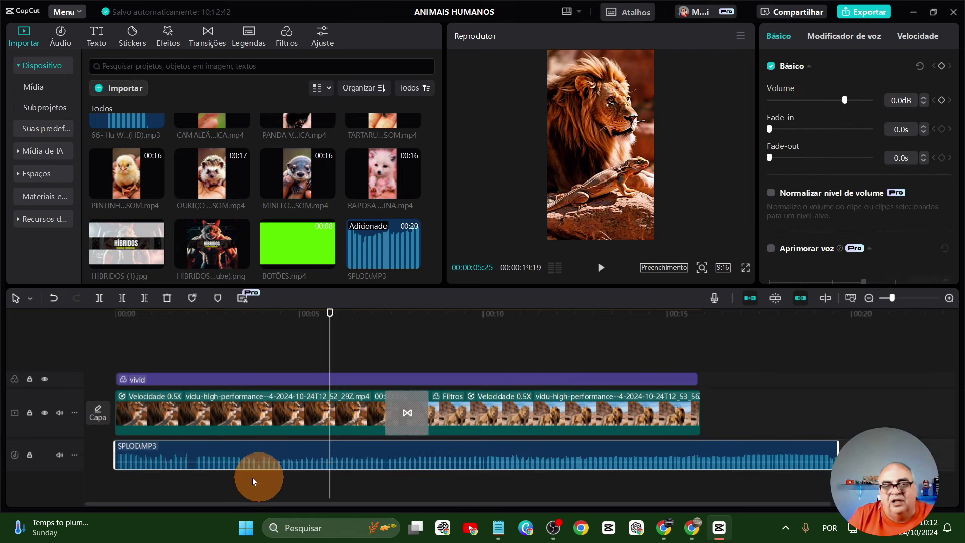
{"action": "left_click_drag", "start_coordinate": [837, 455], "coordinate": [700, 452]}
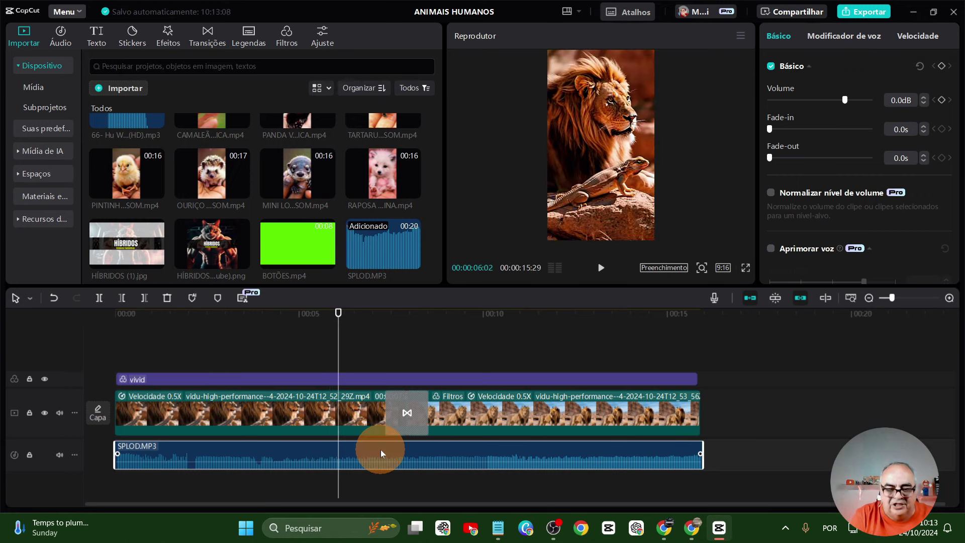
{"action": "key", "text": "ctrl+b"}
{"action": "key", "text": "Delete"}
- Add HUMANOIDES.mp3 on a second audio track, running from the end of SPLOD.MP3 to about the end of the video
{"action": "scroll", "coordinate": [123, 144], "scroll_direction": "up", "scroll_amount": 2}
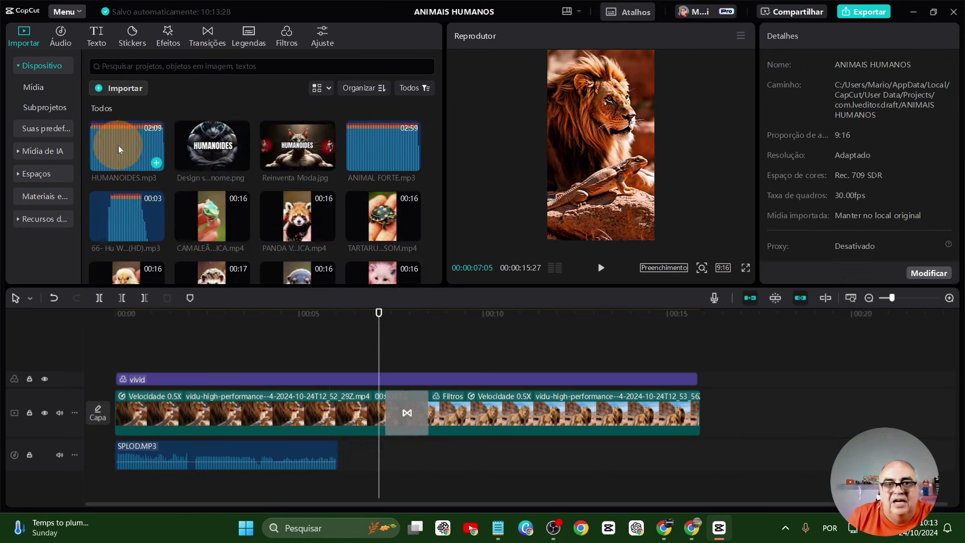
{"action": "left_click_drag", "start_coordinate": [122, 144], "coordinate": [335, 450]}
{"action": "left_click_drag", "start_coordinate": [411, 481], "coordinate": [435, 449]}
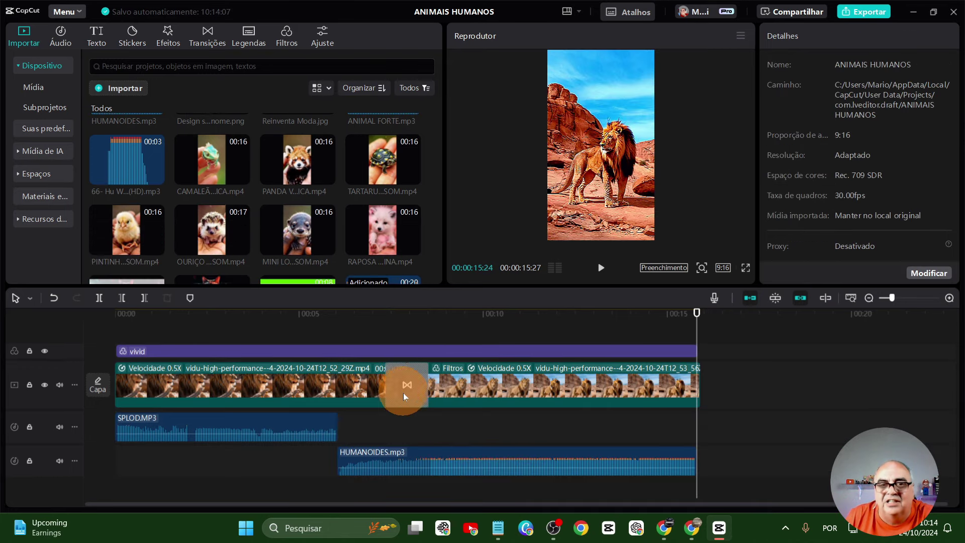
- Add the favourite sound effect 大象叫声1 under the transition, trimming it and positioning its start at about 7 seconds
{"action": "left_click", "coordinate": [63, 37]}
{"action": "left_click", "coordinate": [43, 93]}
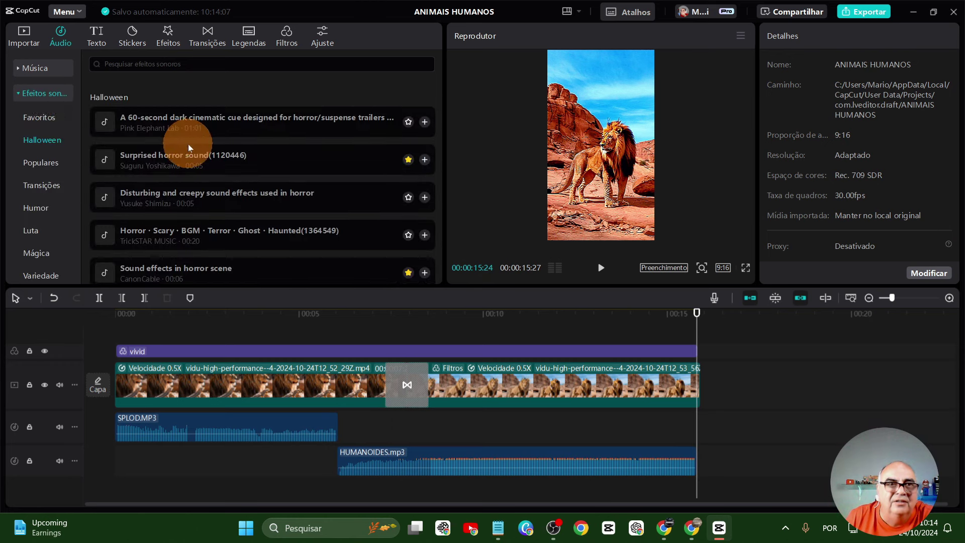
{"action": "left_click", "coordinate": [54, 116]}
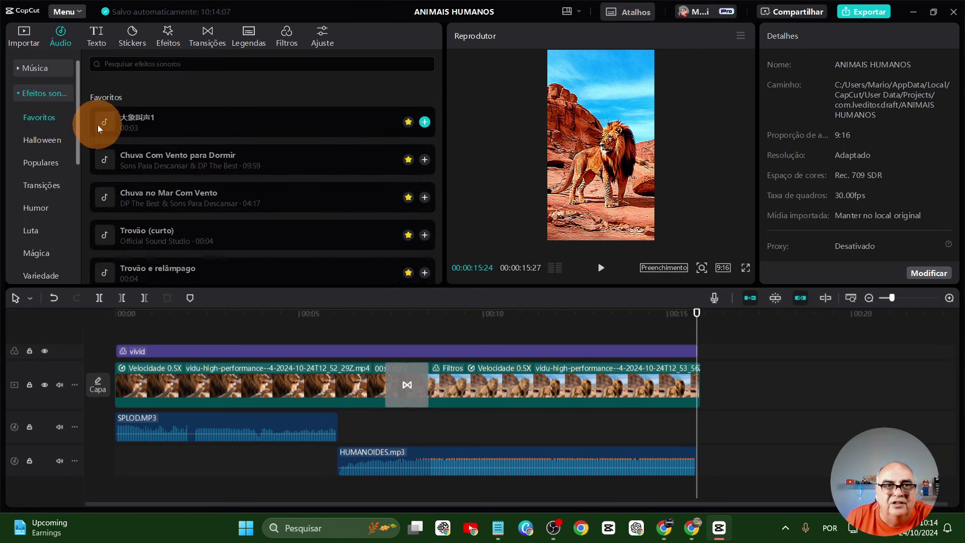
{"action": "left_click_drag", "start_coordinate": [104, 118], "coordinate": [437, 418]}
{"action": "left_click_drag", "start_coordinate": [383, 421], "coordinate": [377, 422]}
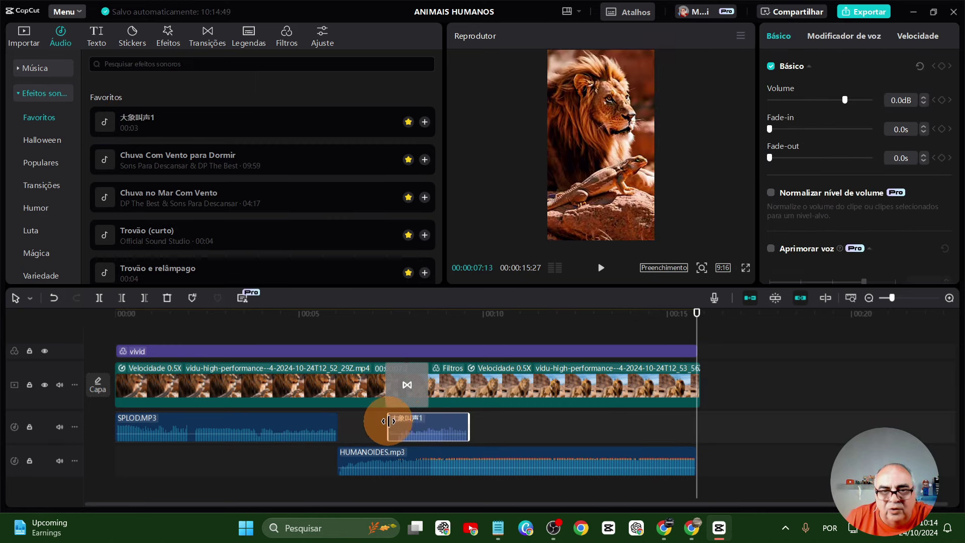
{"action": "left_click", "coordinate": [407, 424]}
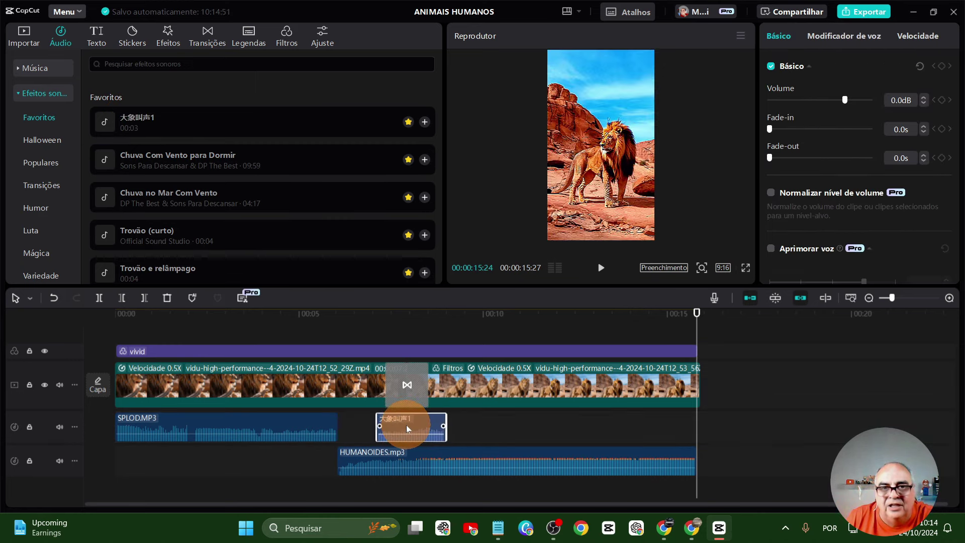
{"action": "left_click", "coordinate": [373, 328]}
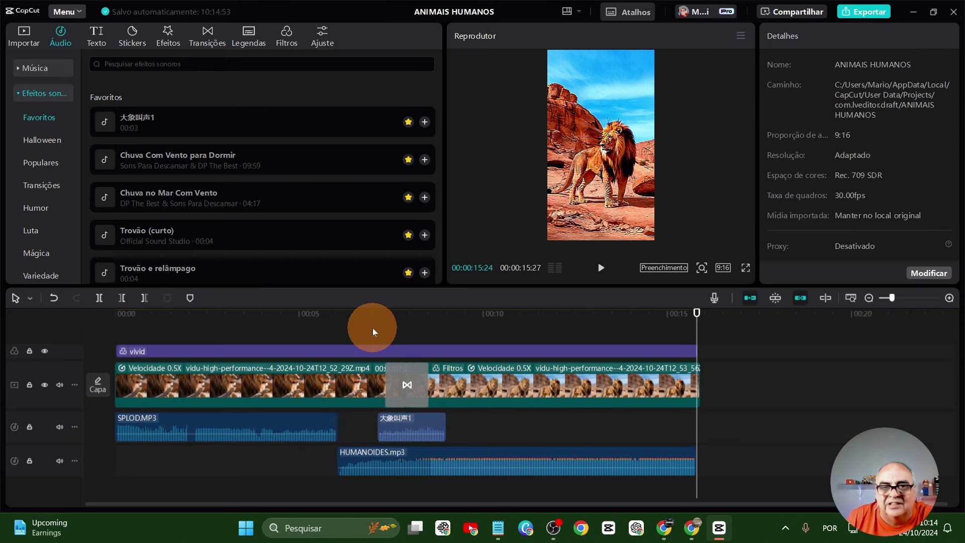
- Play back the transition into the standing lion clip twice to check the sound effect and music
{"action": "left_click", "coordinate": [601, 269]}
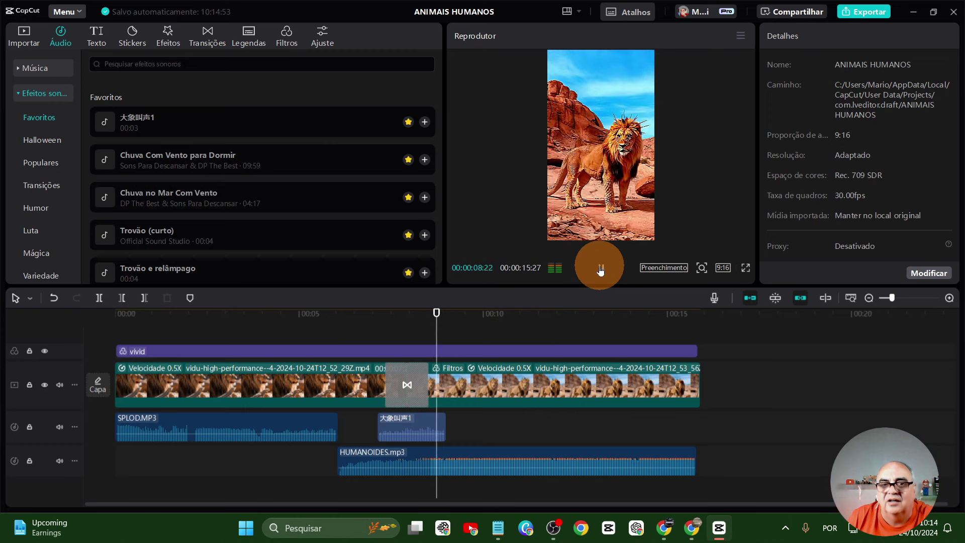
{"action": "left_click", "coordinate": [601, 269]}
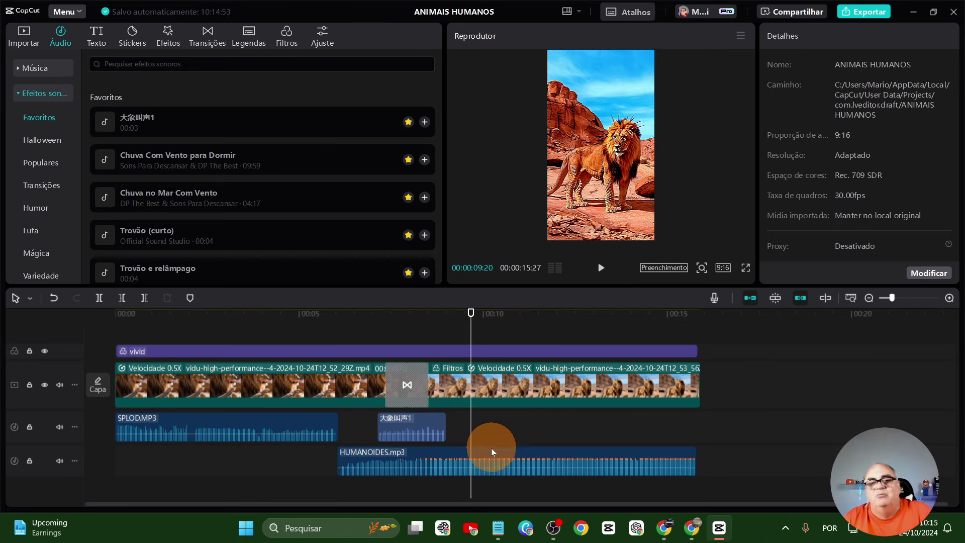
{"action": "left_click", "coordinate": [379, 332]}
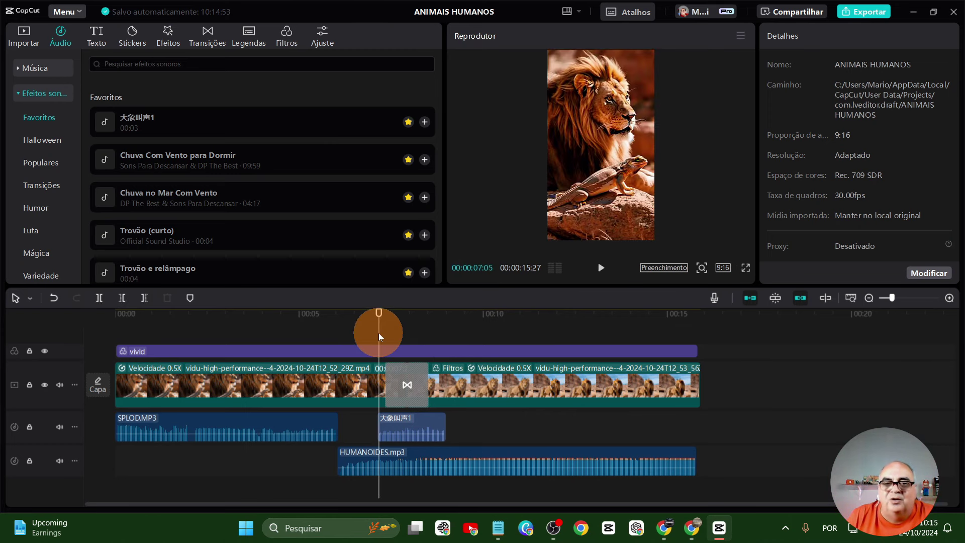
{"action": "left_click", "coordinate": [602, 271]}
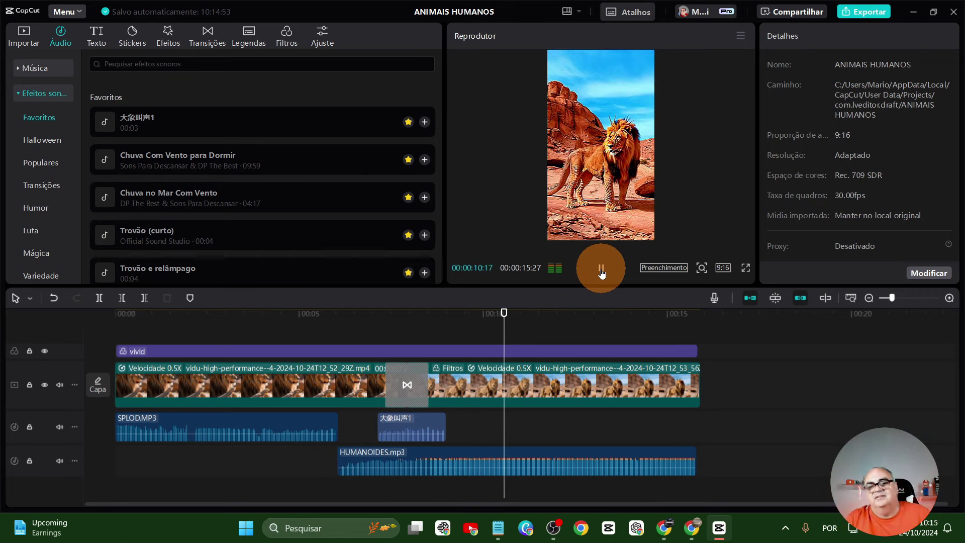
{"action": "left_click", "coordinate": [602, 272]}
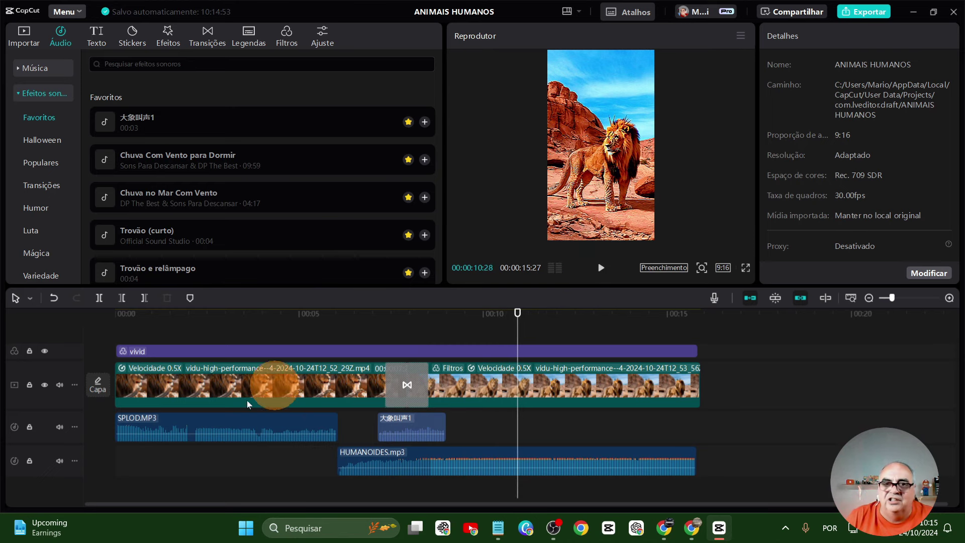
- Browse the built-in VIP HOT music and preview the track Food Funk02
{"action": "left_click", "coordinate": [791, 327]}
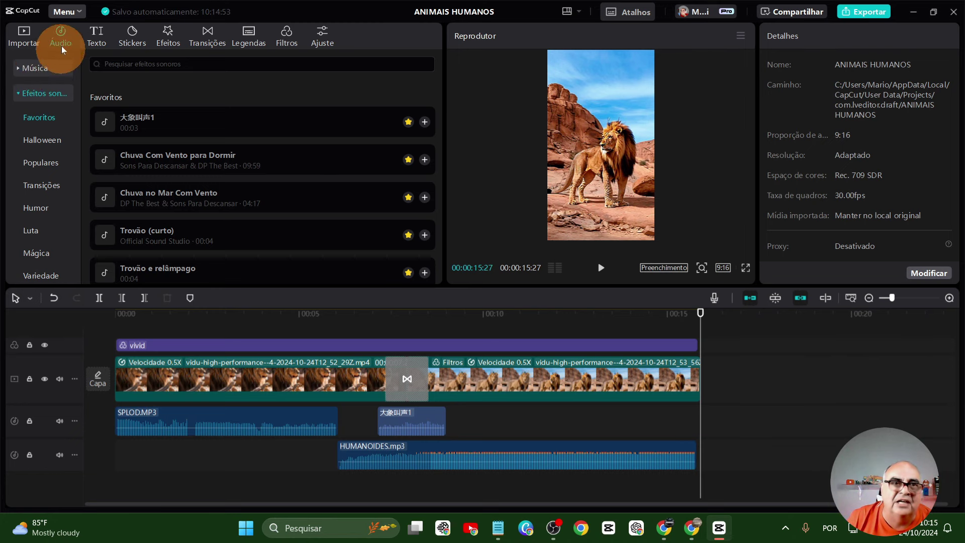
{"action": "left_click", "coordinate": [47, 66]}
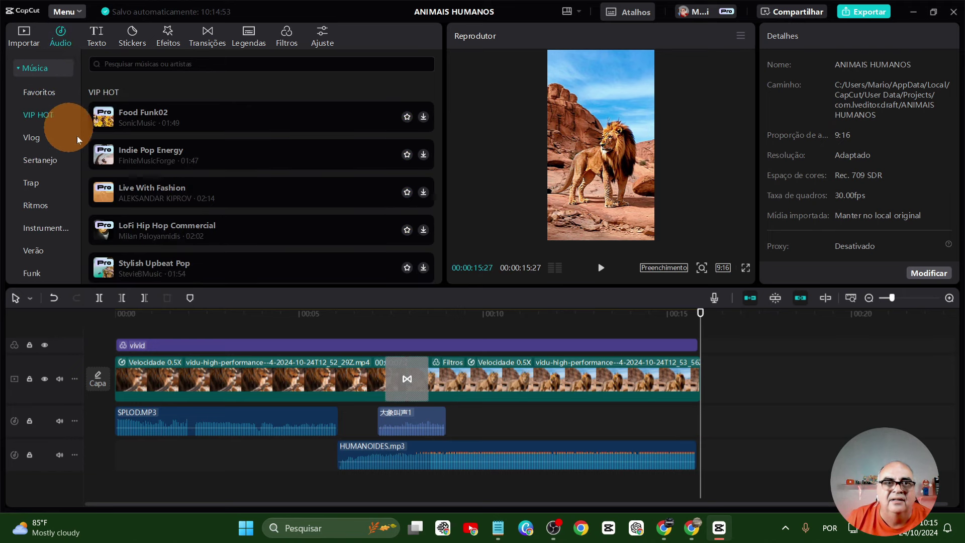
{"action": "left_click", "coordinate": [144, 113]}
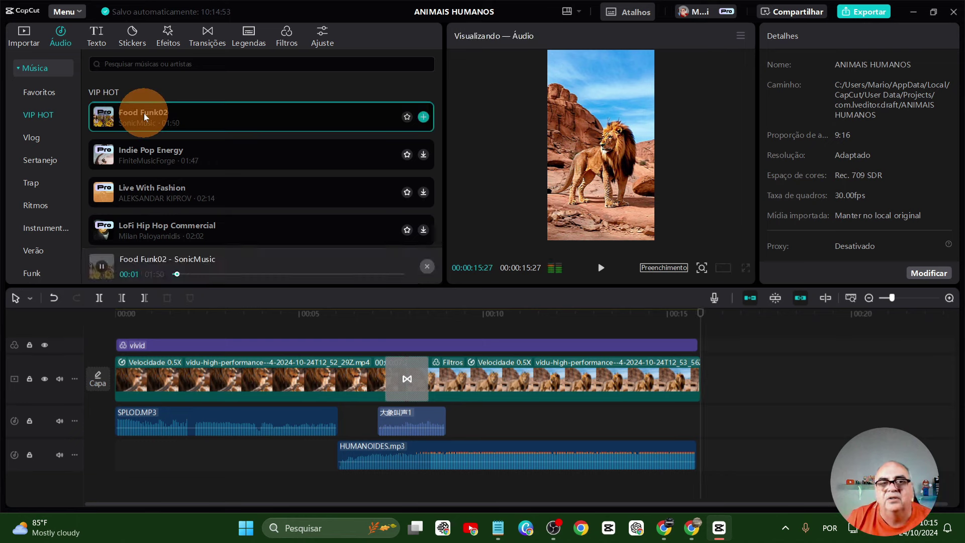
{"action": "left_click", "coordinate": [143, 113]}
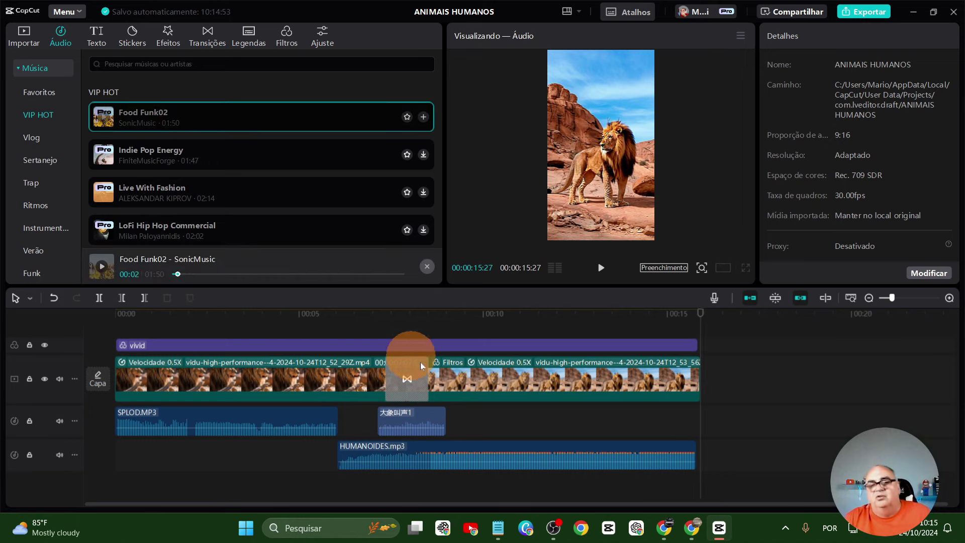
- Combine all video, filter and audio clips on the timeline into one compound clip
{"action": "left_click", "coordinate": [745, 354]}
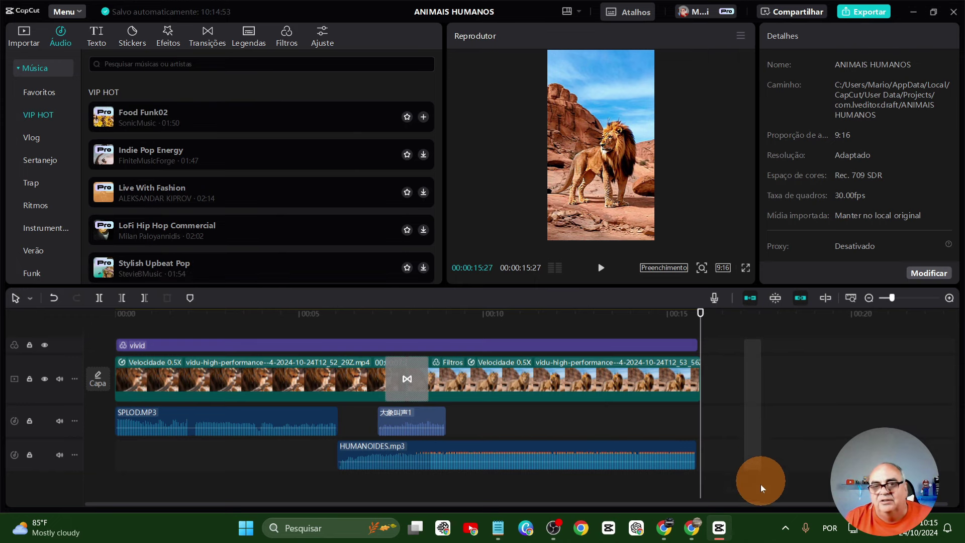
{"action": "left_click_drag", "start_coordinate": [760, 484], "coordinate": [100, 491]}
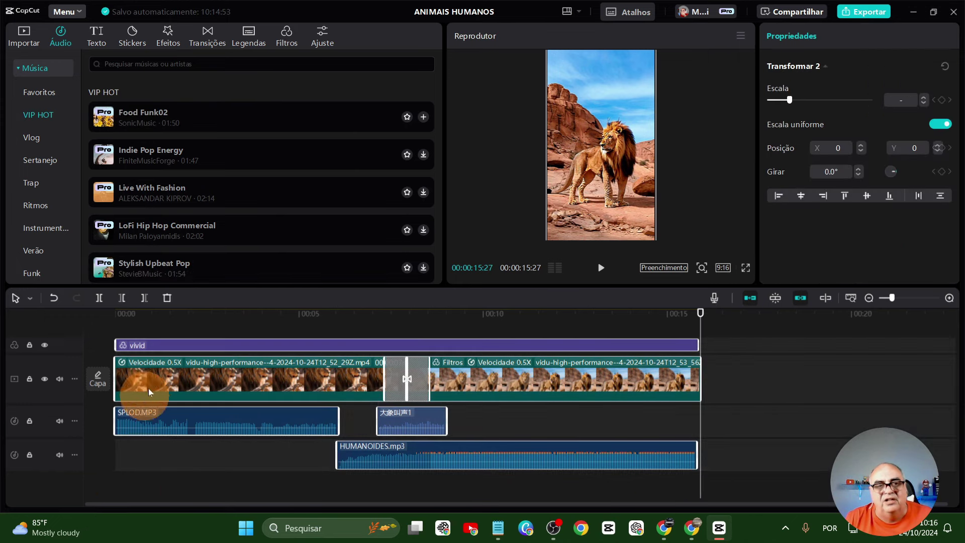
{"action": "right_click", "coordinate": [153, 378]}
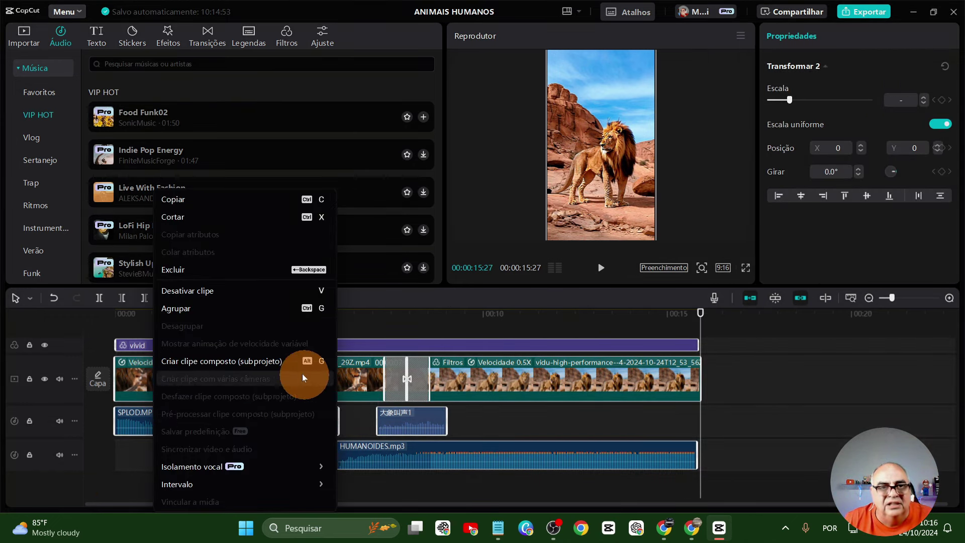
{"action": "left_click", "coordinate": [275, 362]}
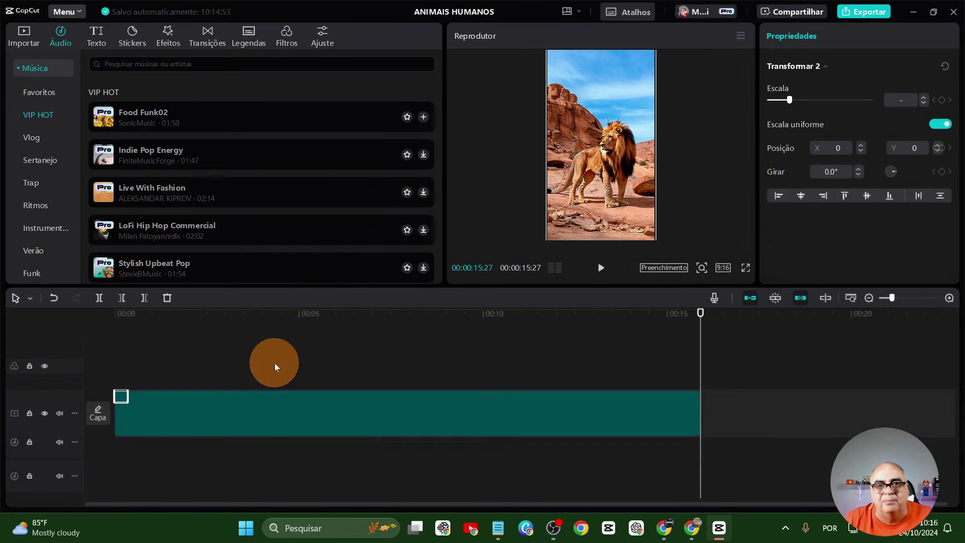
- Play back the beginning of the compound clip and return the playhead to the start of the timeline
{"action": "left_click", "coordinate": [117, 354]}
{"action": "left_click", "coordinate": [601, 269]}
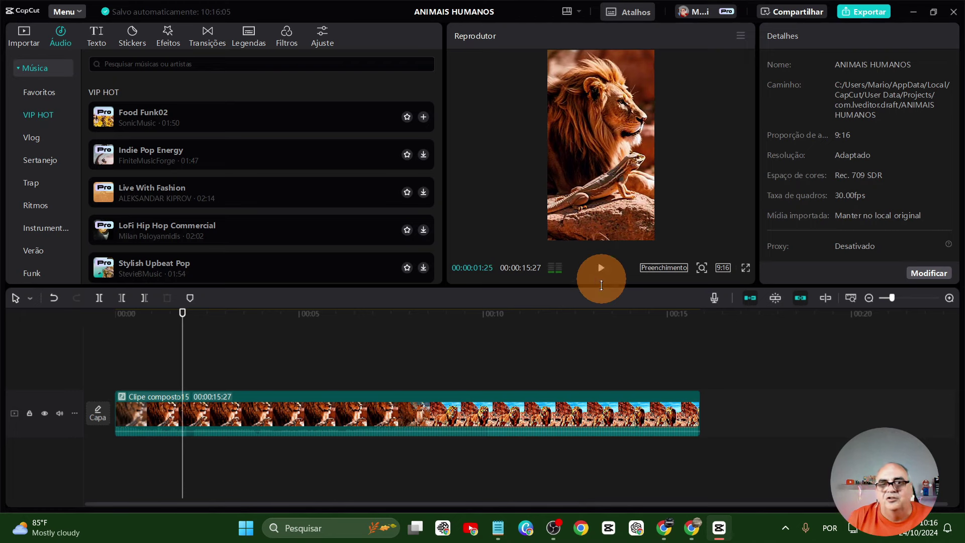
{"action": "left_click", "coordinate": [189, 365]}
{"action": "left_click_drag", "start_coordinate": [182, 349], "coordinate": [97, 345]}
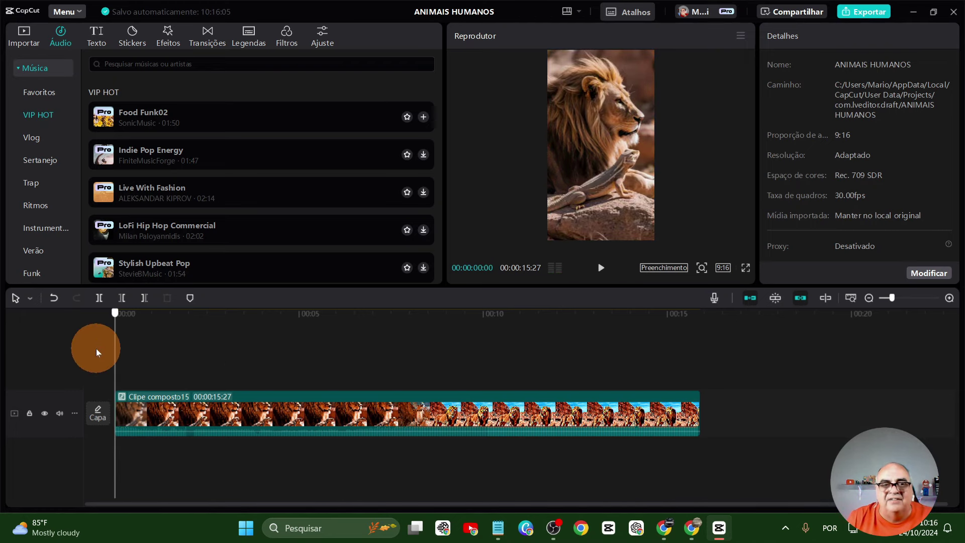
- Add a default text clip at the start of the video reading "LEÃO", "+" and "LAGARTO ESCAMOSO" on three lines
{"action": "left_click", "coordinate": [98, 43]}
{"action": "left_click_drag", "start_coordinate": [116, 101], "coordinate": [108, 381]}
{"action": "left_click", "coordinate": [818, 98]}
{"action": "left_click_drag", "start_coordinate": [818, 94], "coordinate": [763, 96]}
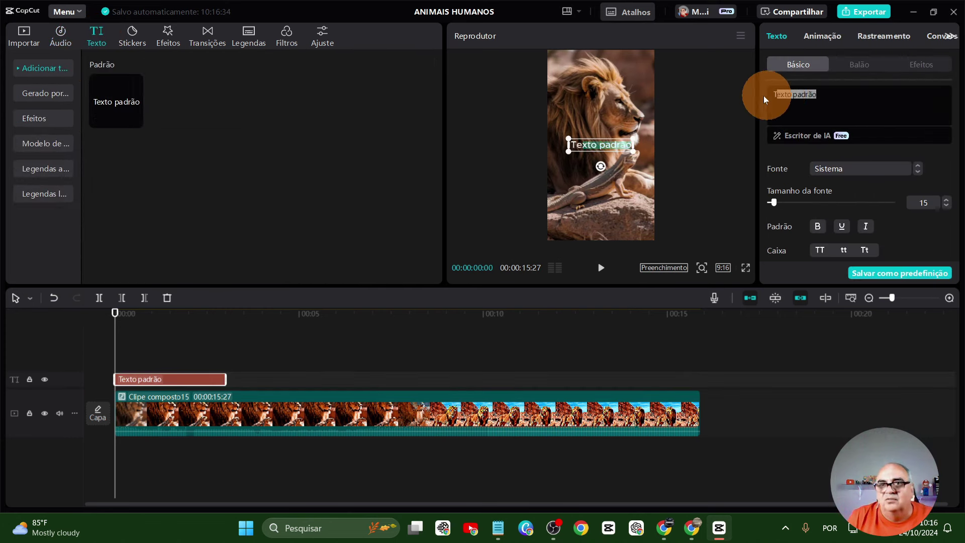
{"action": "type", "text": "LEÃO"}
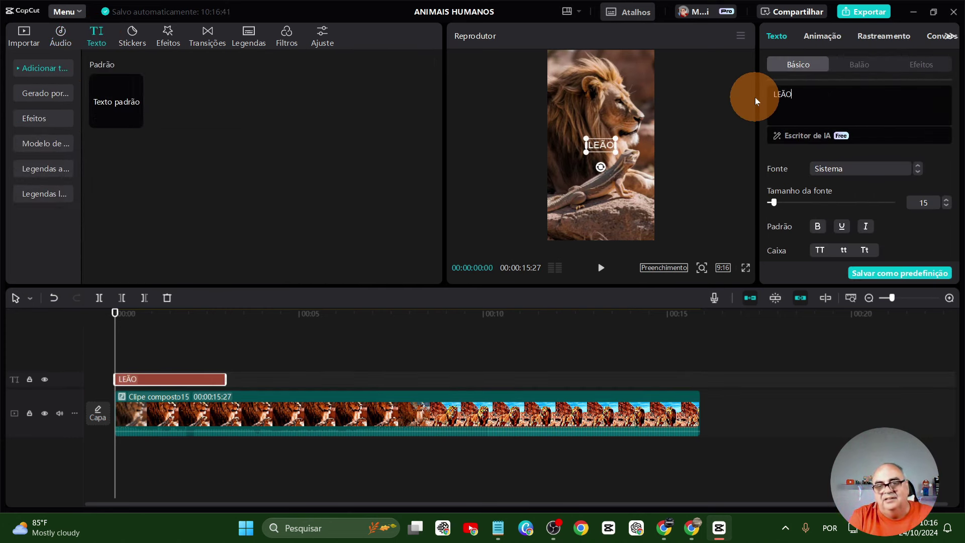
{"action": "key", "text": "Return"}
{"action": "type", "text": "LA"}
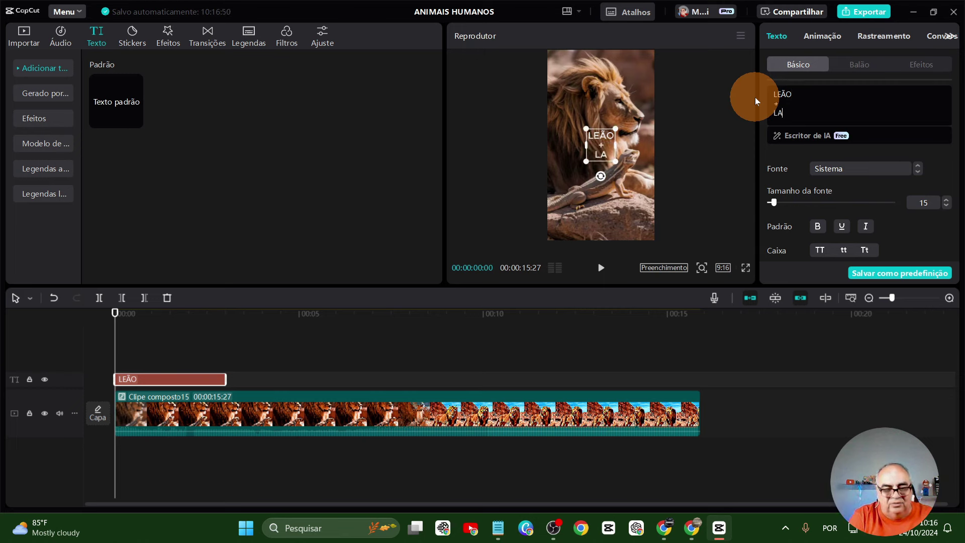
{"action": "type", "text": "GARTO ESCAMOSO"}
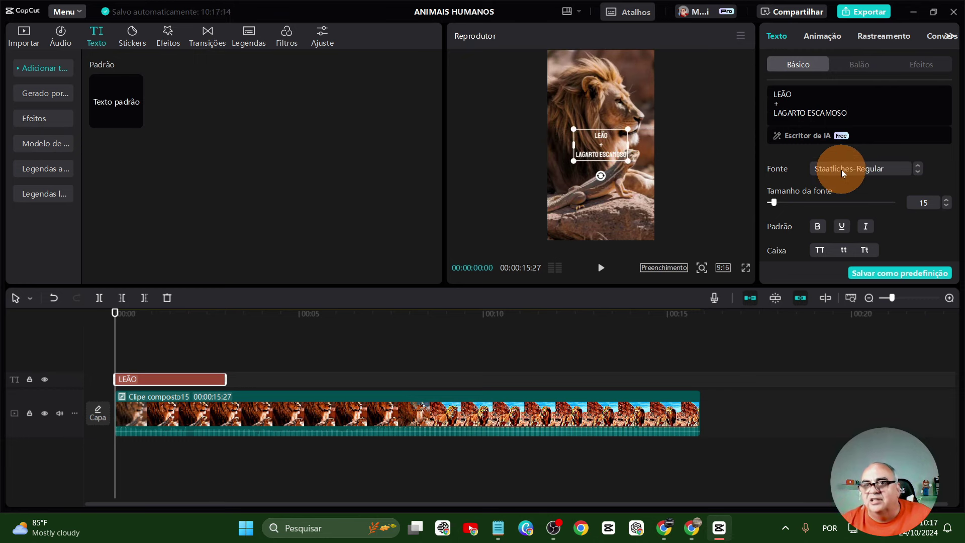
- Set the title text's font to Funny & Cute
{"action": "left_click", "coordinate": [841, 170]}
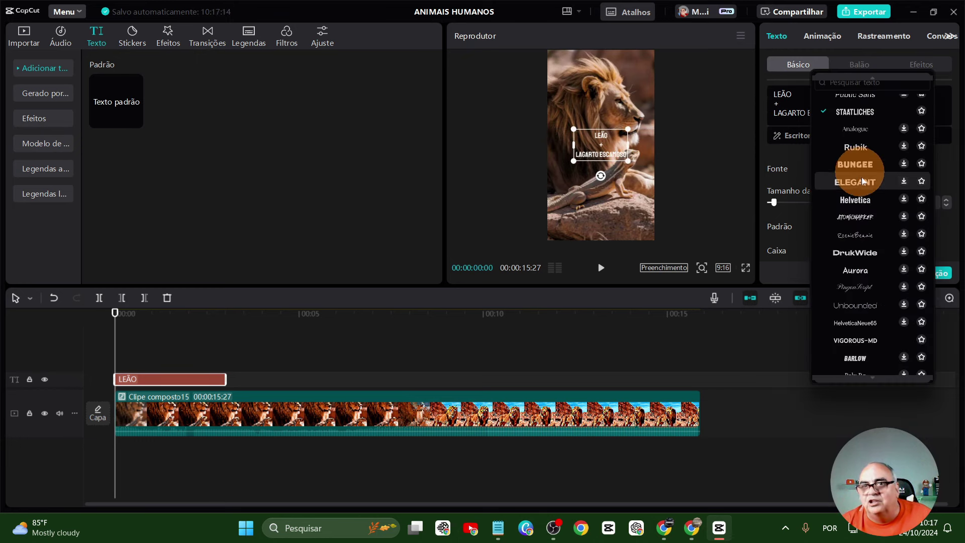
{"action": "scroll", "coordinate": [861, 177], "scroll_direction": "up", "scroll_amount": 5}
{"action": "scroll", "coordinate": [864, 157], "scroll_direction": "up", "scroll_amount": 3}
{"action": "left_click", "coordinate": [858, 142]}
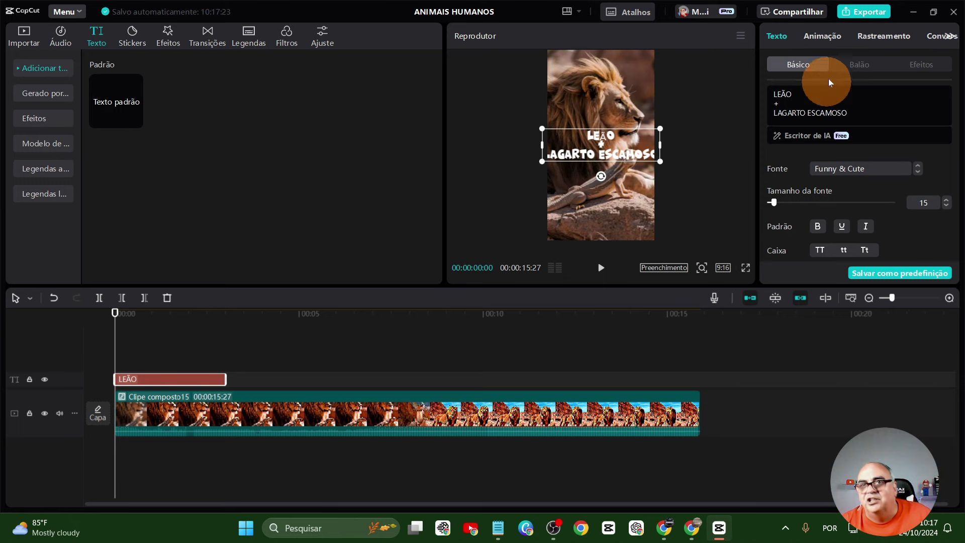
- Try the Pro loop animation "Puxe...dade" on the title, apply "Cham...rida" instead, and preview the result
{"action": "left_click", "coordinate": [836, 35]}
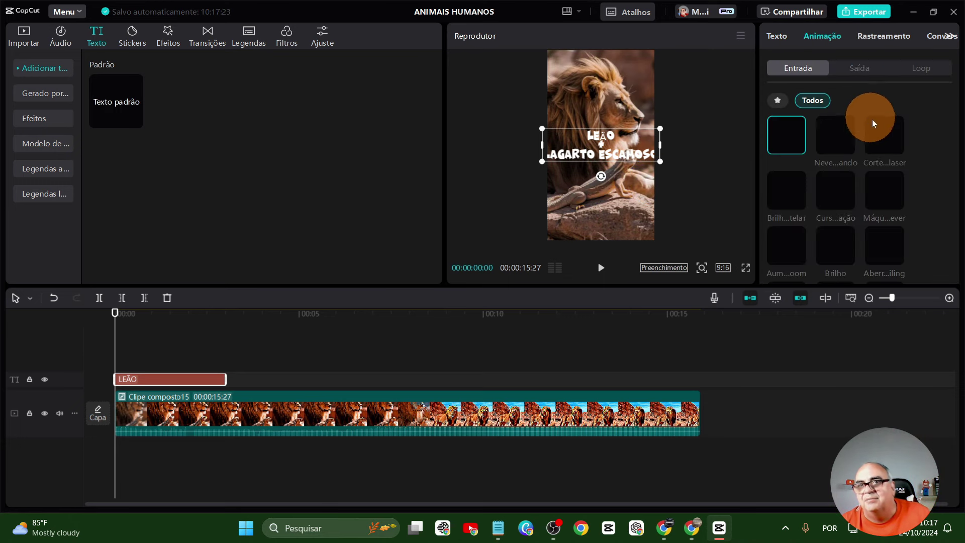
{"action": "left_click", "coordinate": [927, 68]}
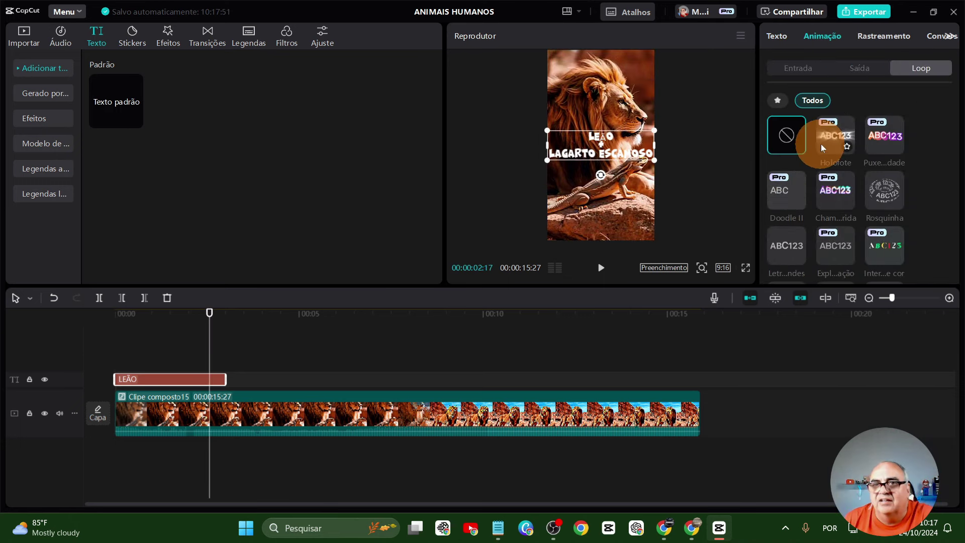
{"action": "left_click", "coordinate": [880, 141]}
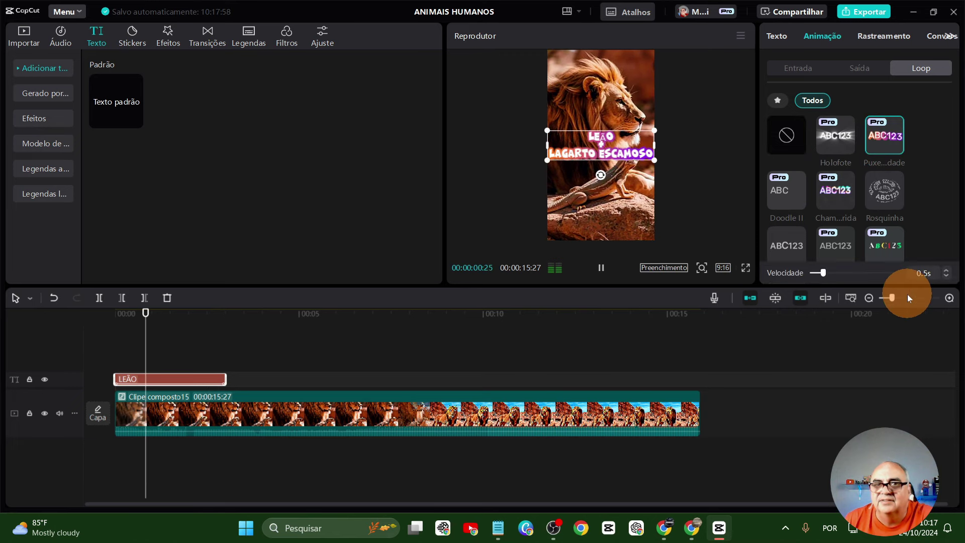
{"action": "left_click", "coordinate": [830, 185]}
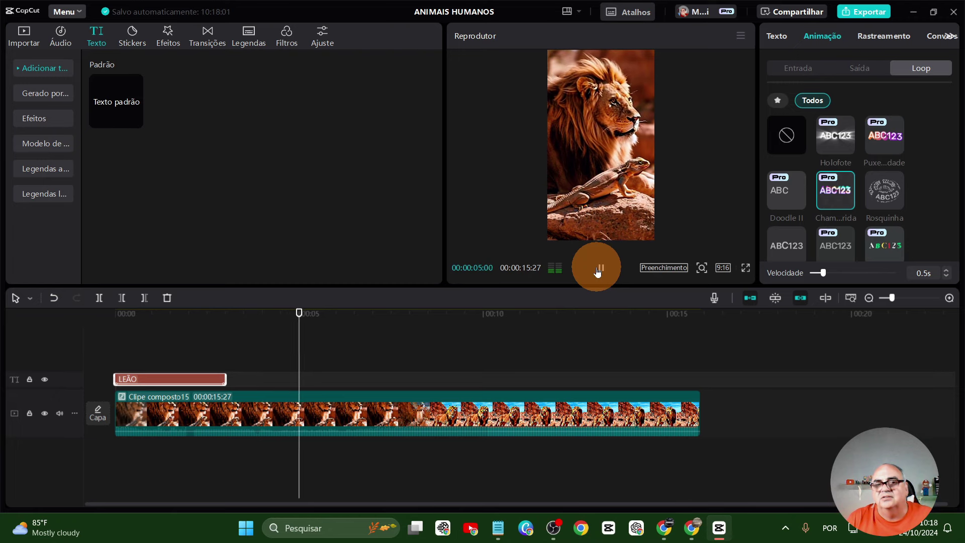
{"action": "left_click", "coordinate": [287, 396]}
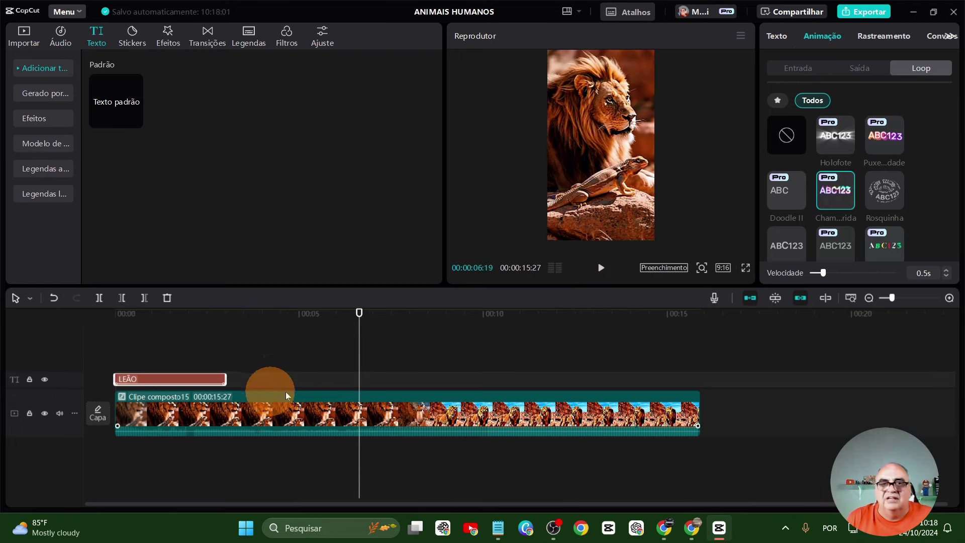
- Export the video under the name LEÃO LAGARTO and open the exported file from the Músicas folder
{"action": "left_click", "coordinate": [857, 15]}
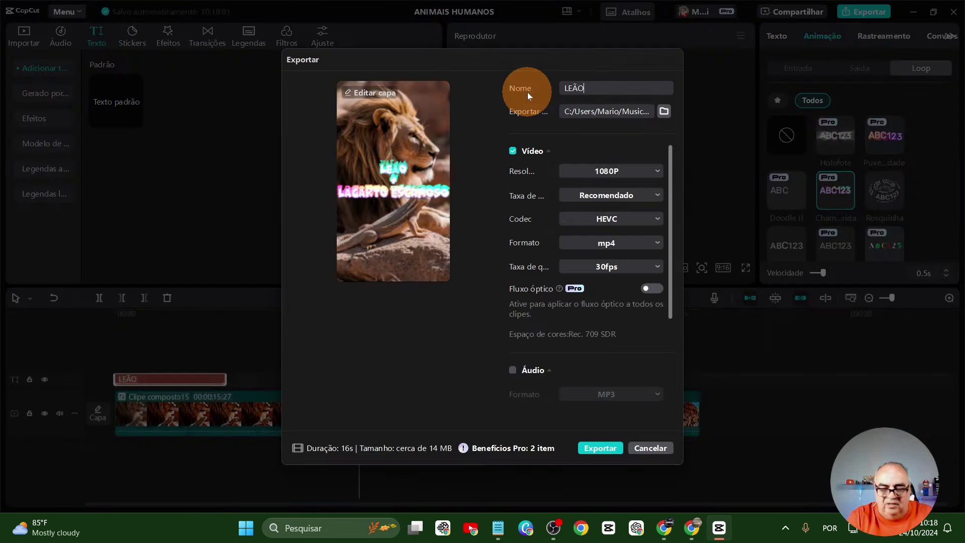
{"action": "type", "text": "LAGARTO"}
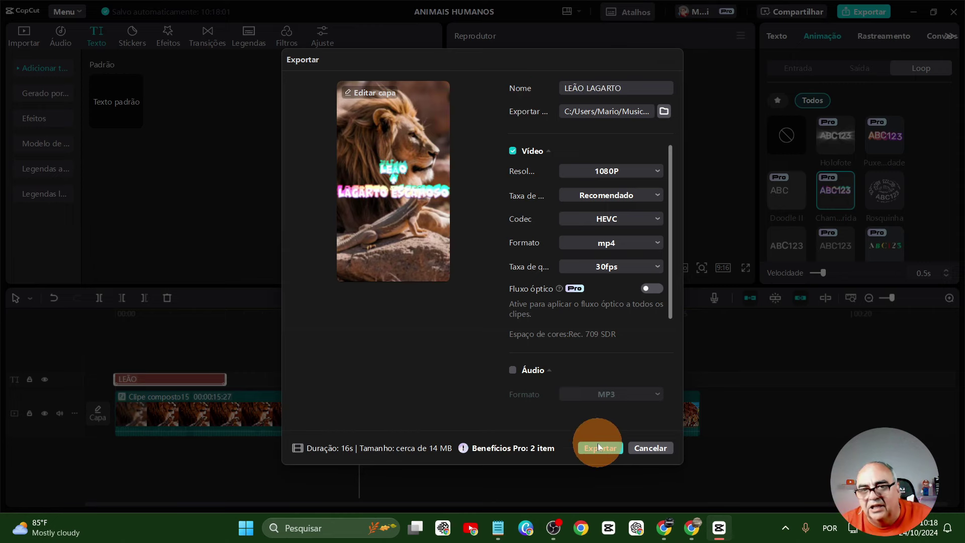
{"action": "left_click", "coordinate": [598, 443]}
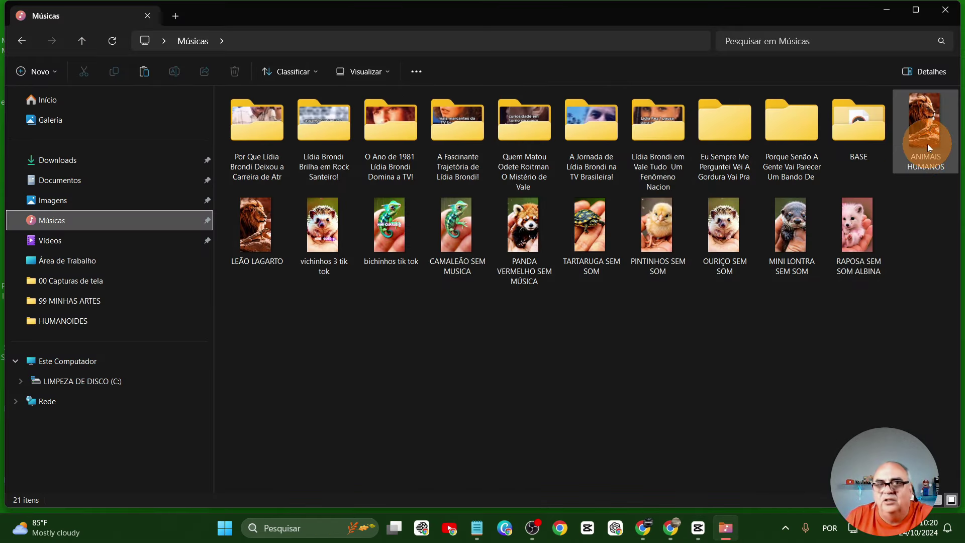
{"action": "left_click", "coordinate": [249, 255]}
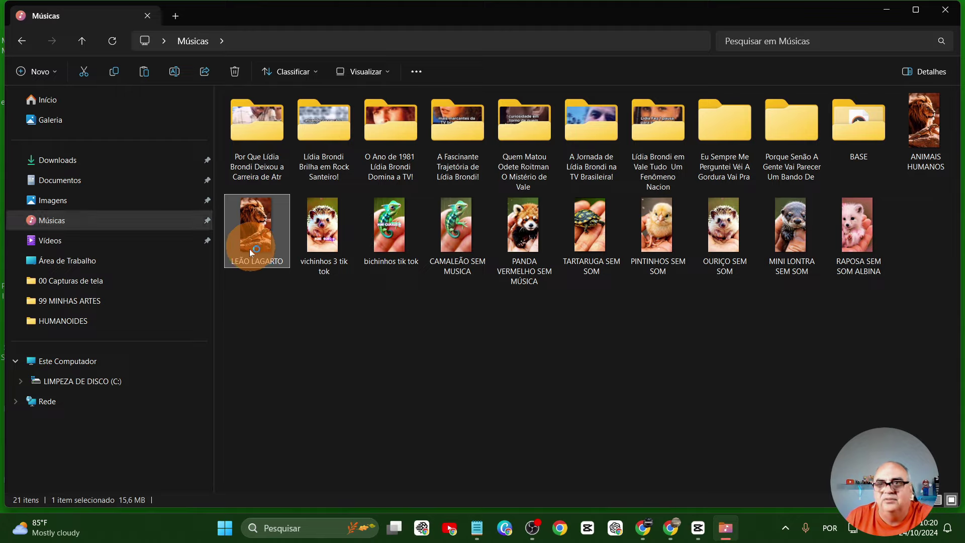